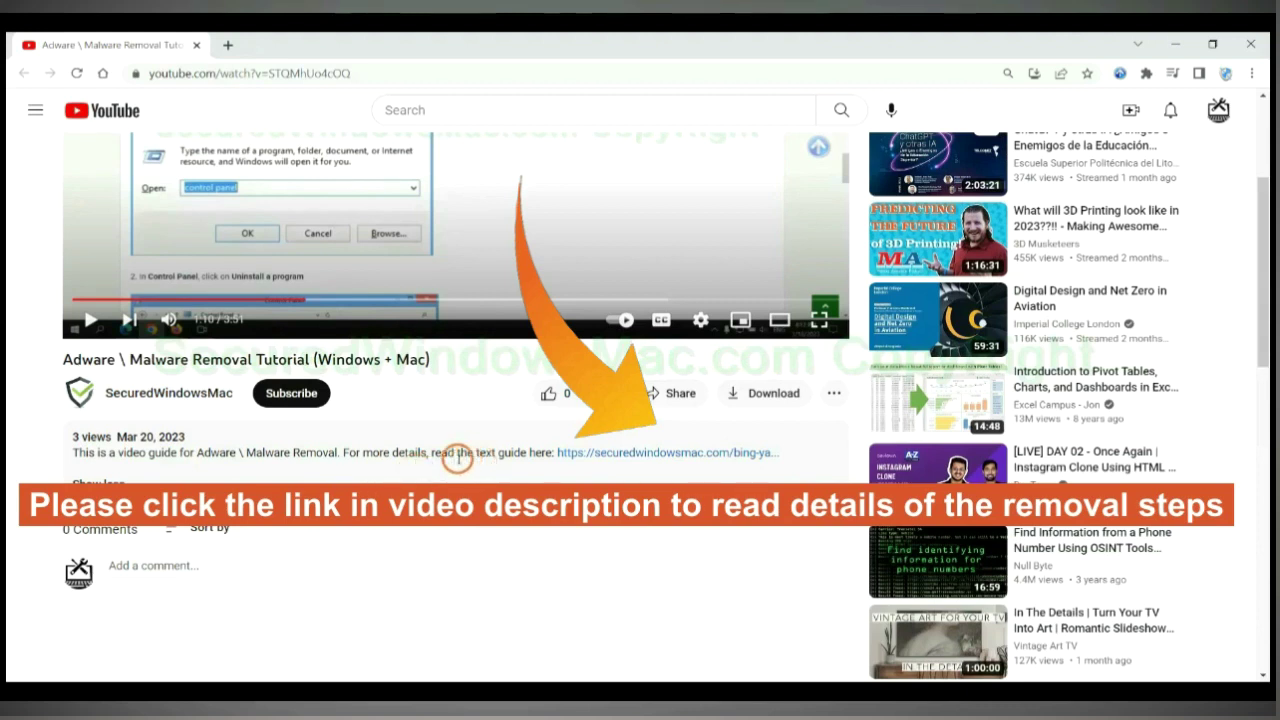
Step: Open the securedwindowsmac.com Bing/Yahoo redirect removal guide from the video description in a new tab
click(608, 455)
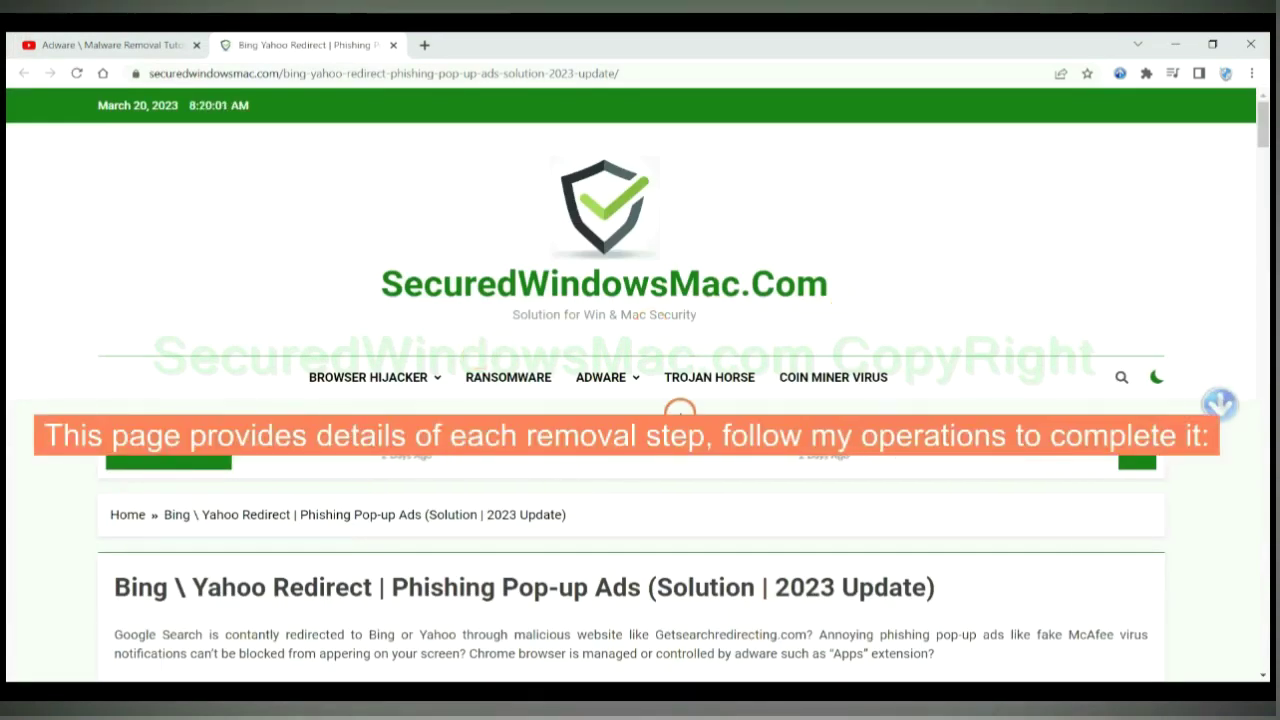
Step: Scroll to the guide's Instant Automatic Removal section and highlight its heading
scroll(904, 300, down, 10)
scroll(695, 445, down, 6)
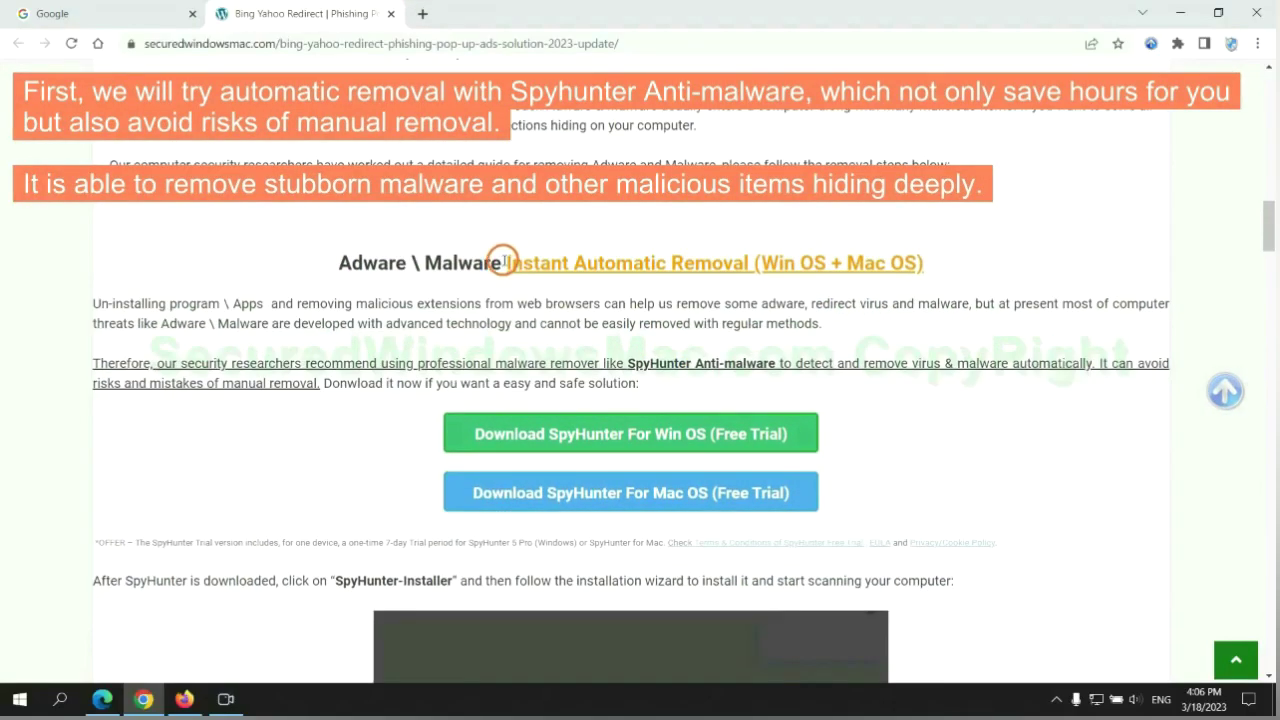
drag(503, 259, 745, 262)
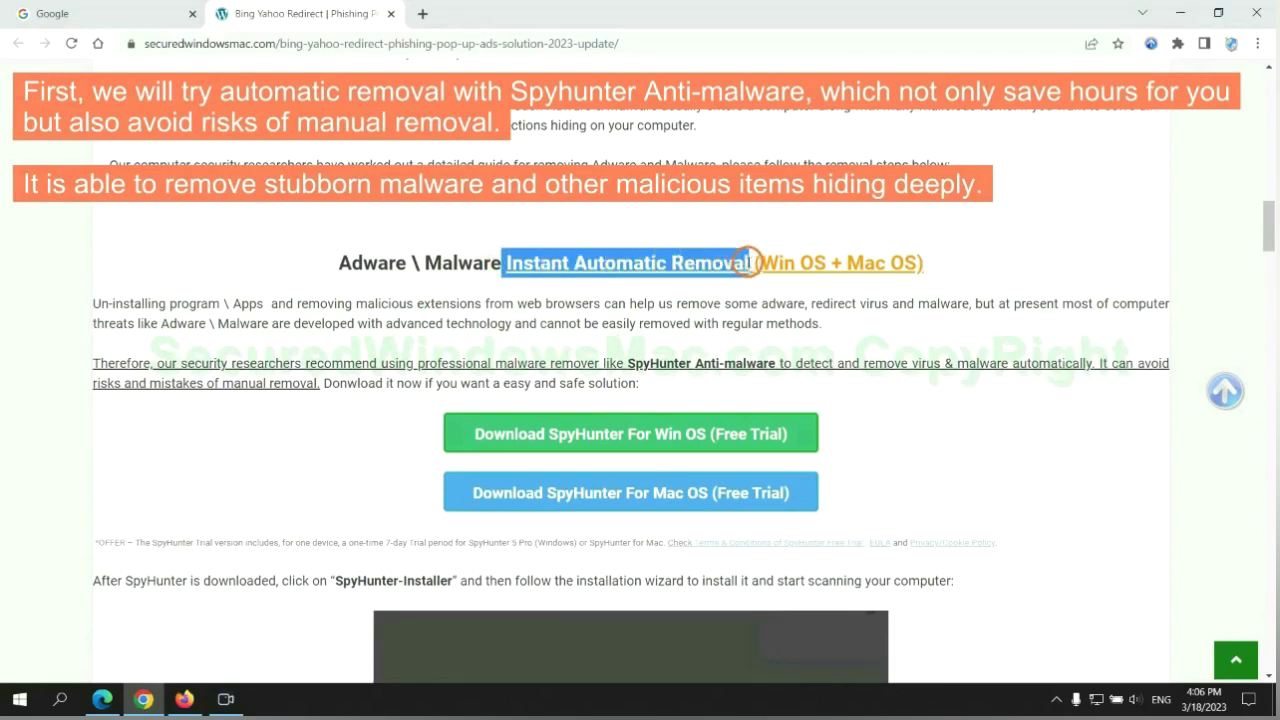
click(636, 224)
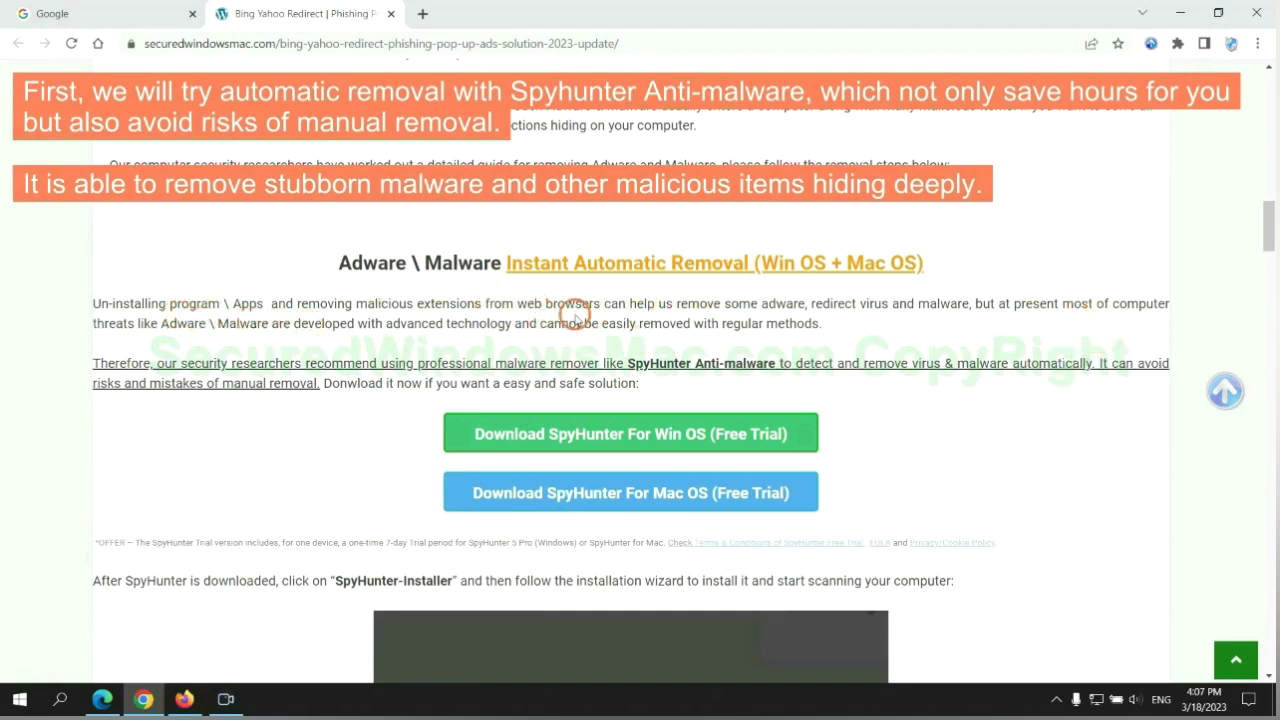
Step: Download the SpyHunter for Windows free-trial installer and keep it despite Chrome's harmful-file warning
scroll(633, 358, down, 1)
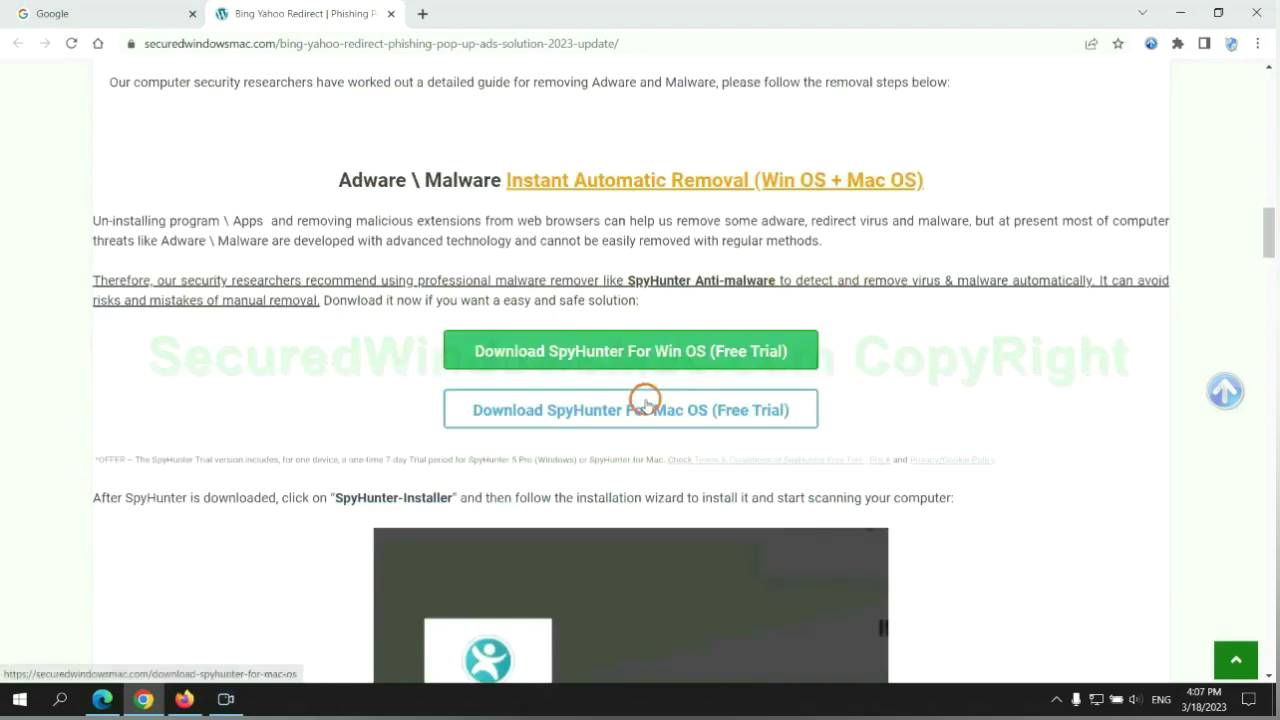
scroll(645, 400, down, 1)
scroll(634, 380, down, 1)
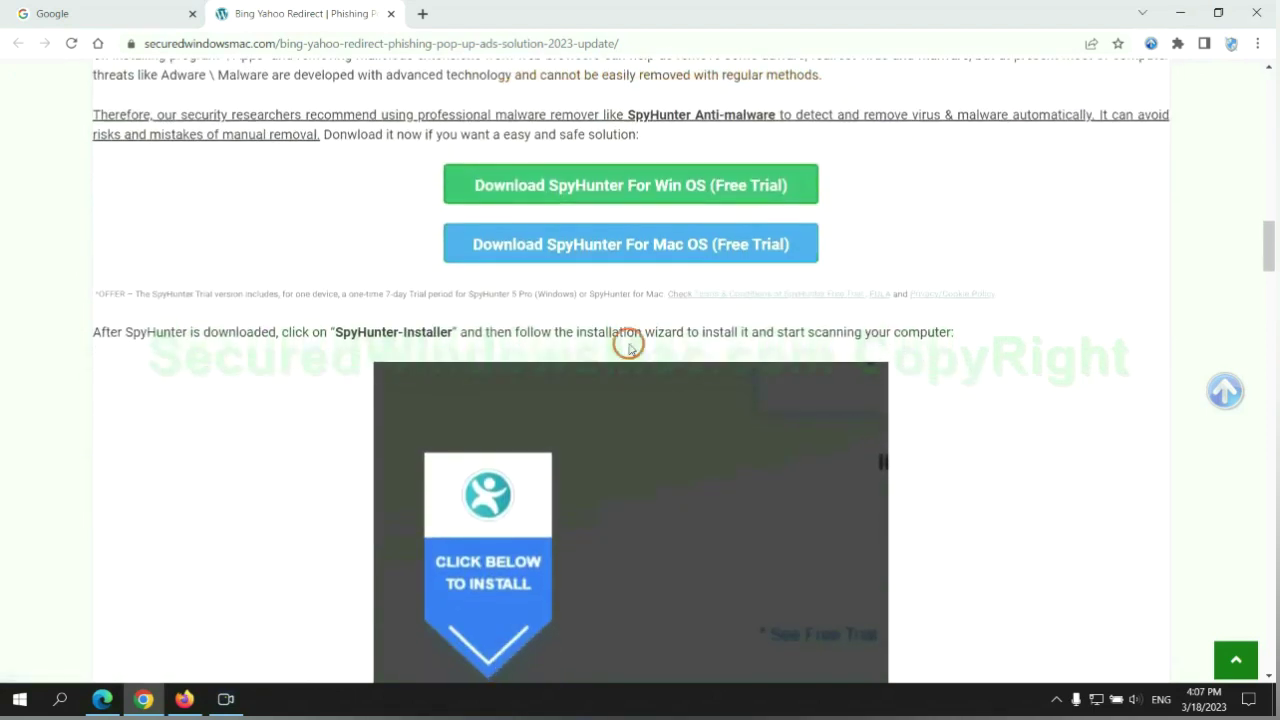
click(645, 190)
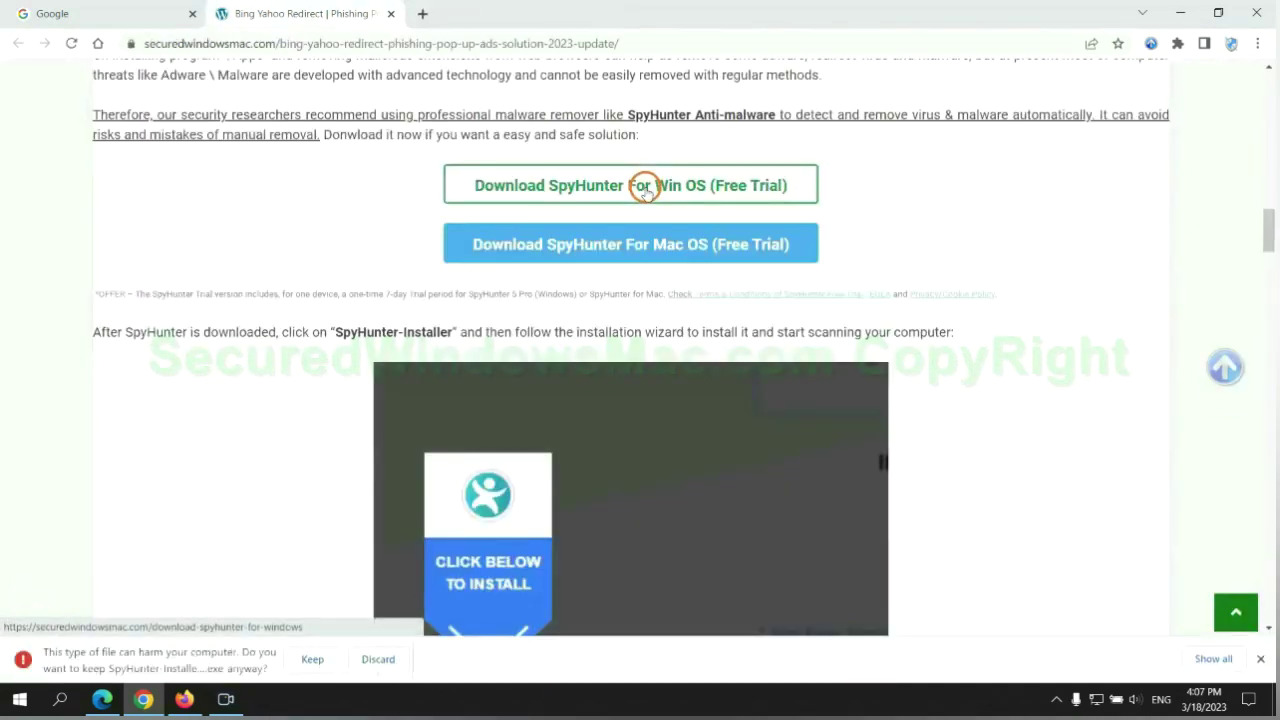
click(310, 660)
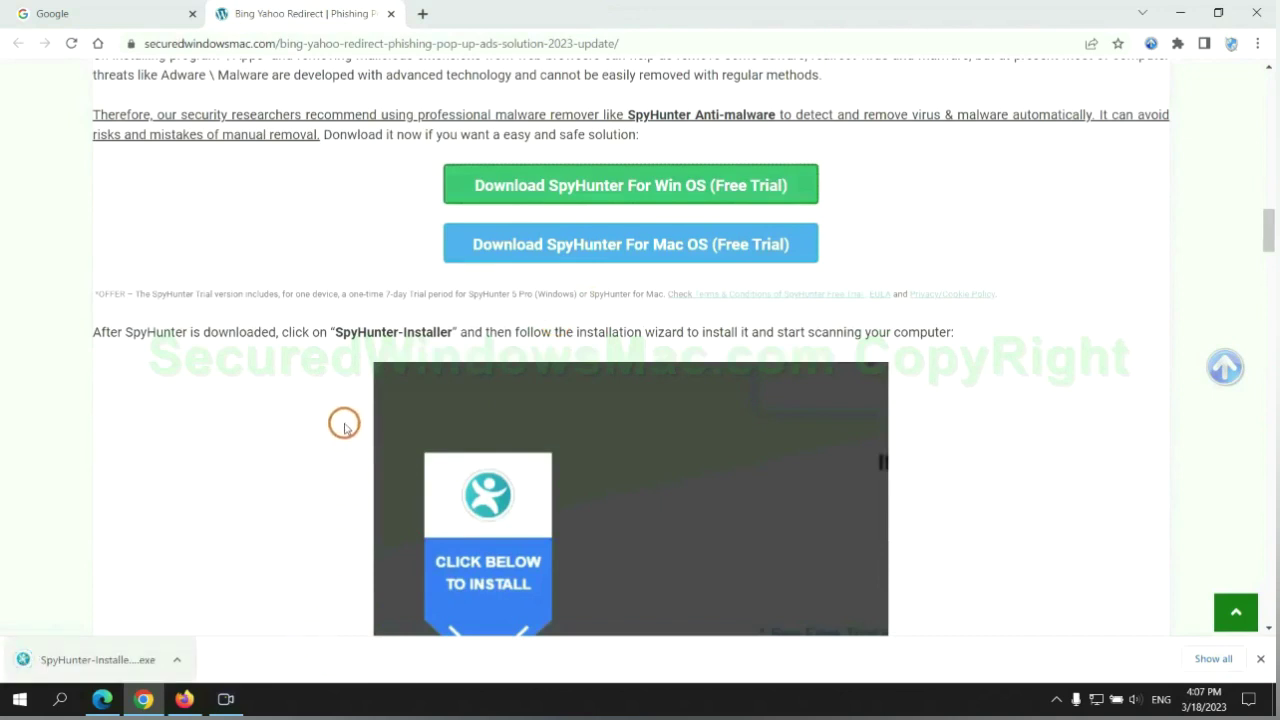
Step: Run SpyHunter-Installer.exe and accept the EULA and Privacy Policy to install SpyHunter 5
click(121, 659)
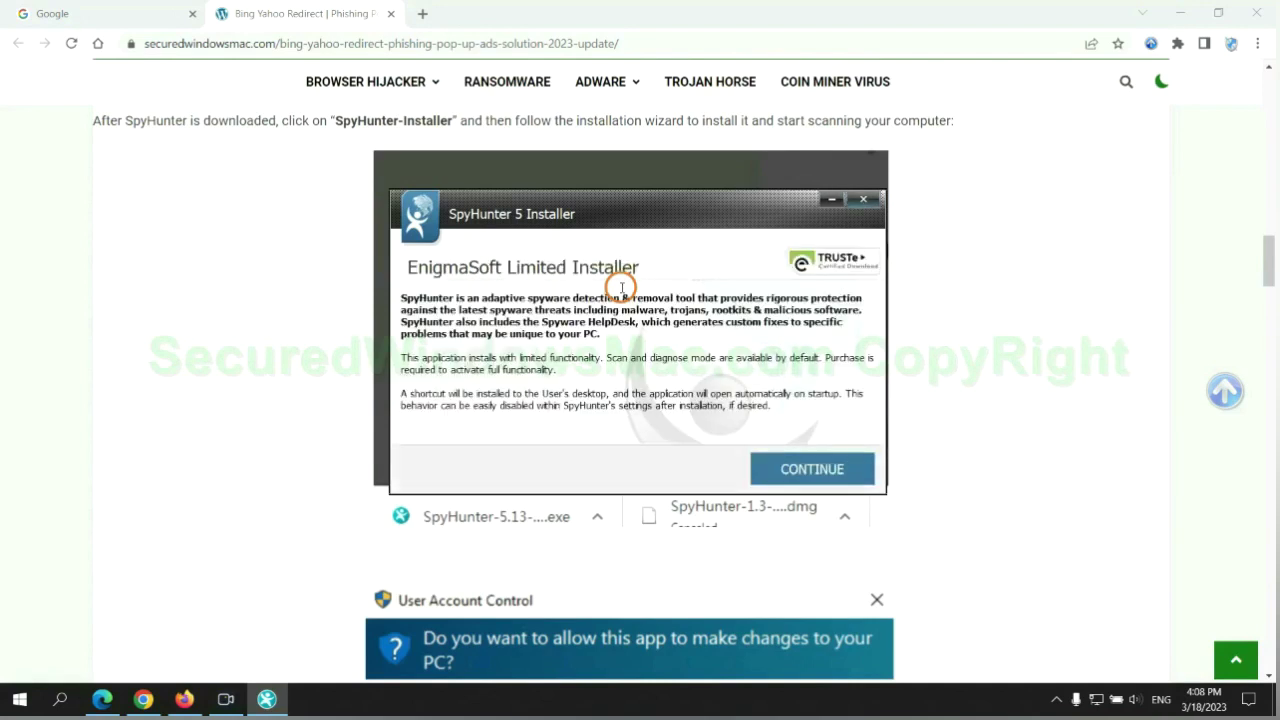
click(840, 468)
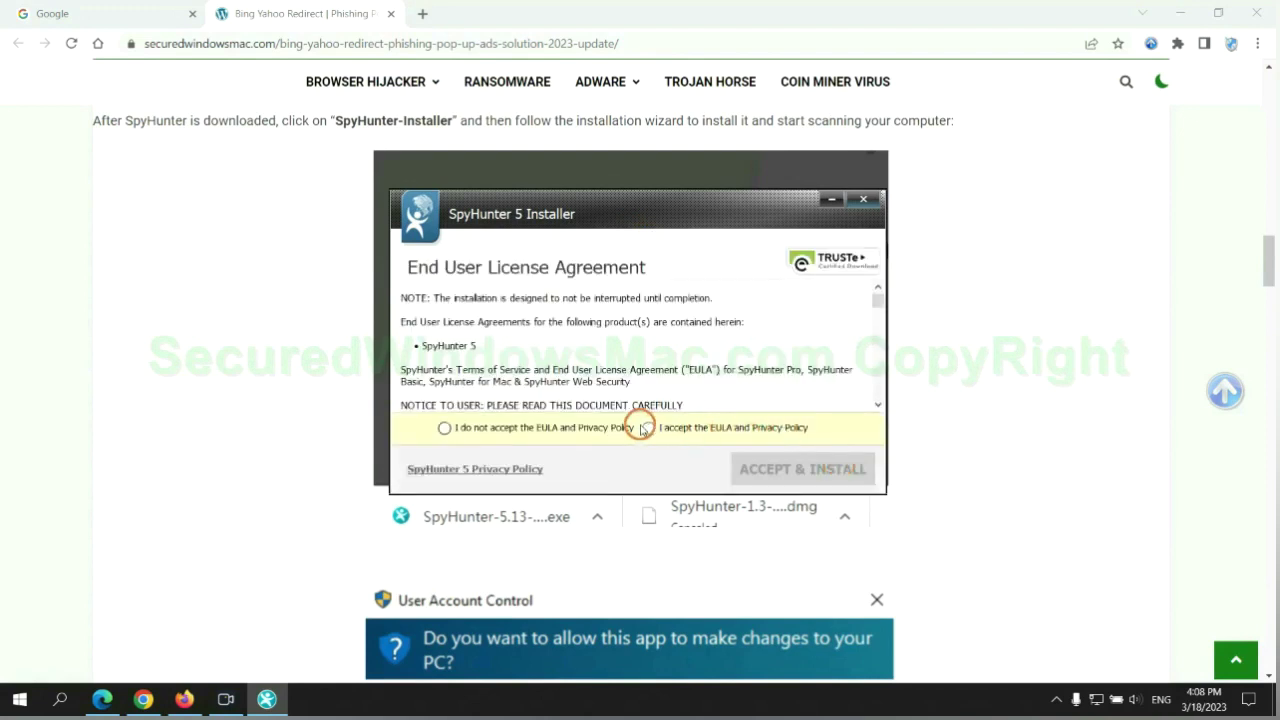
click(646, 428)
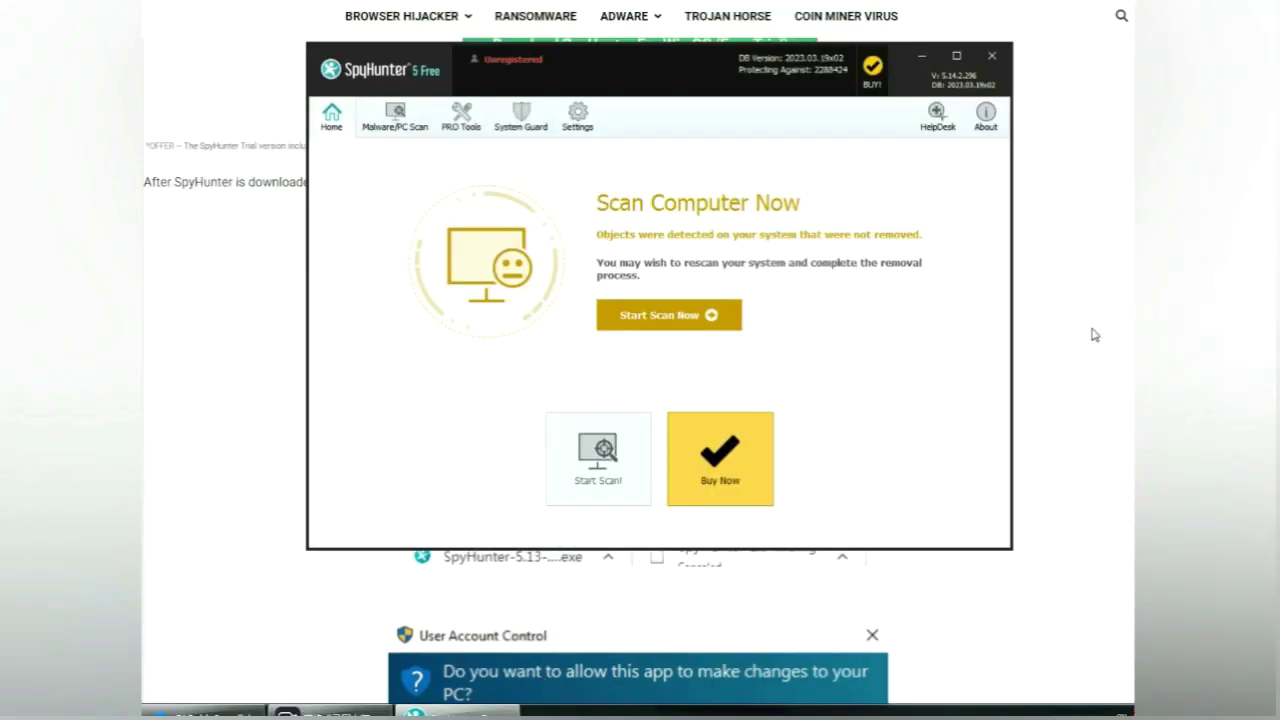
Step: Scan the computer with SpyHunter 5, proceed to removal, and choose the FREE Trial (7-Days)
click(669, 314)
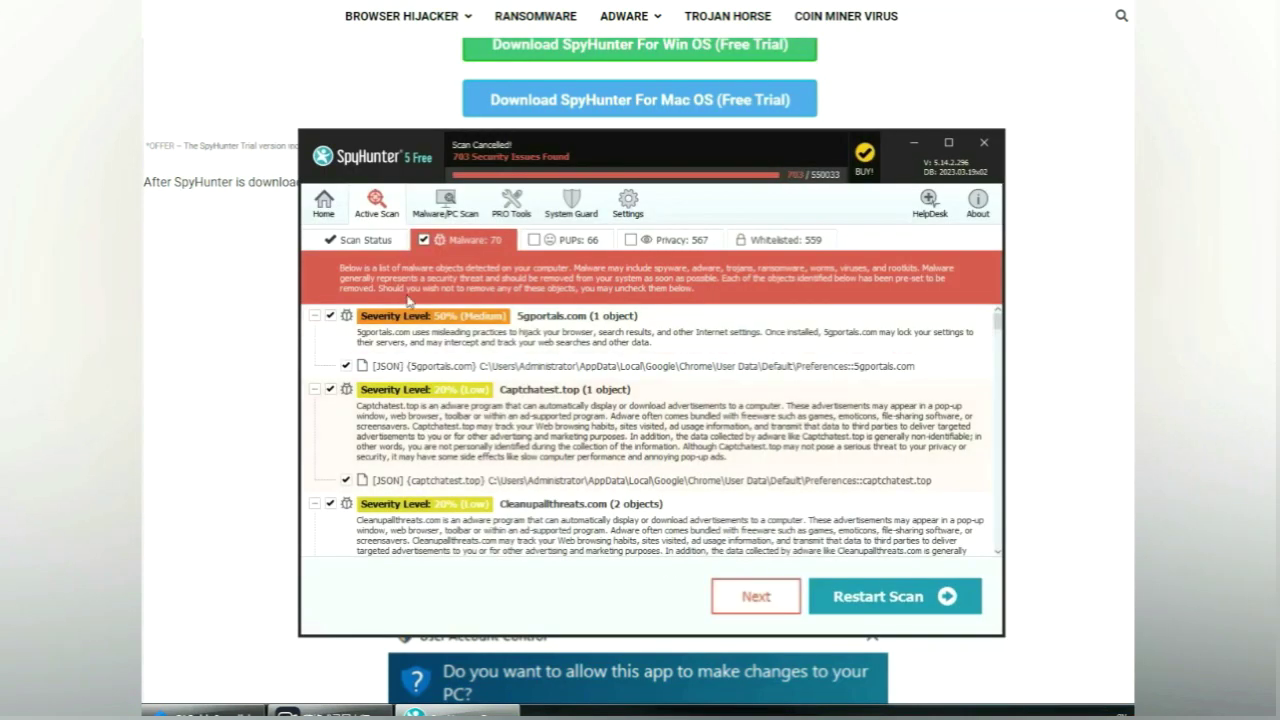
click(757, 597)
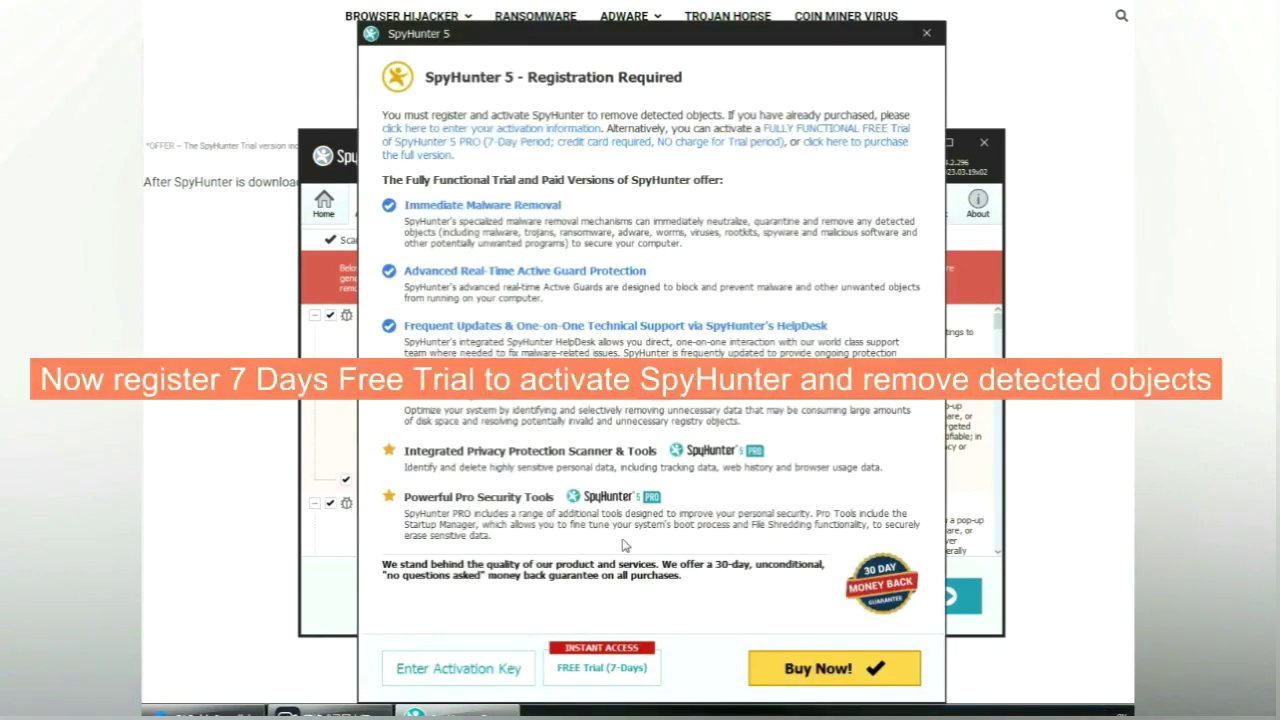
click(603, 668)
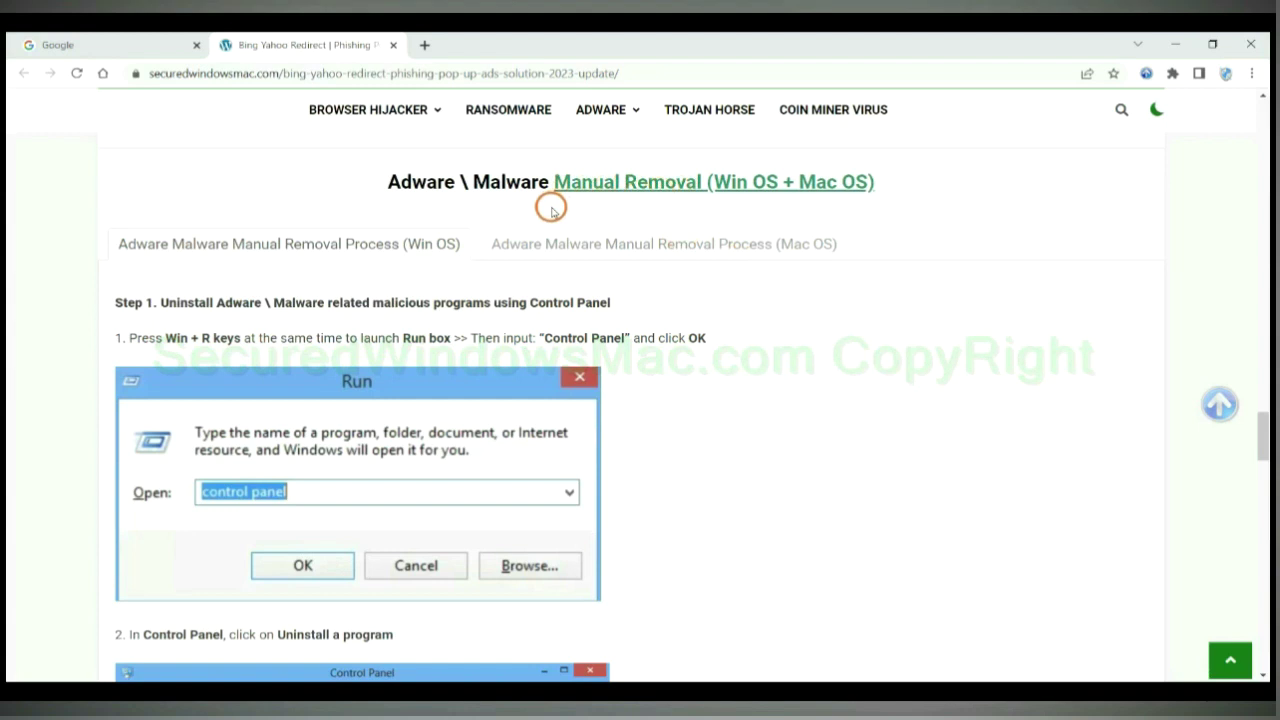
Step: Highlight Win OS and Mac OS in the Manual Removal heading and view the Mac OS steps
drag(716, 184, 780, 182)
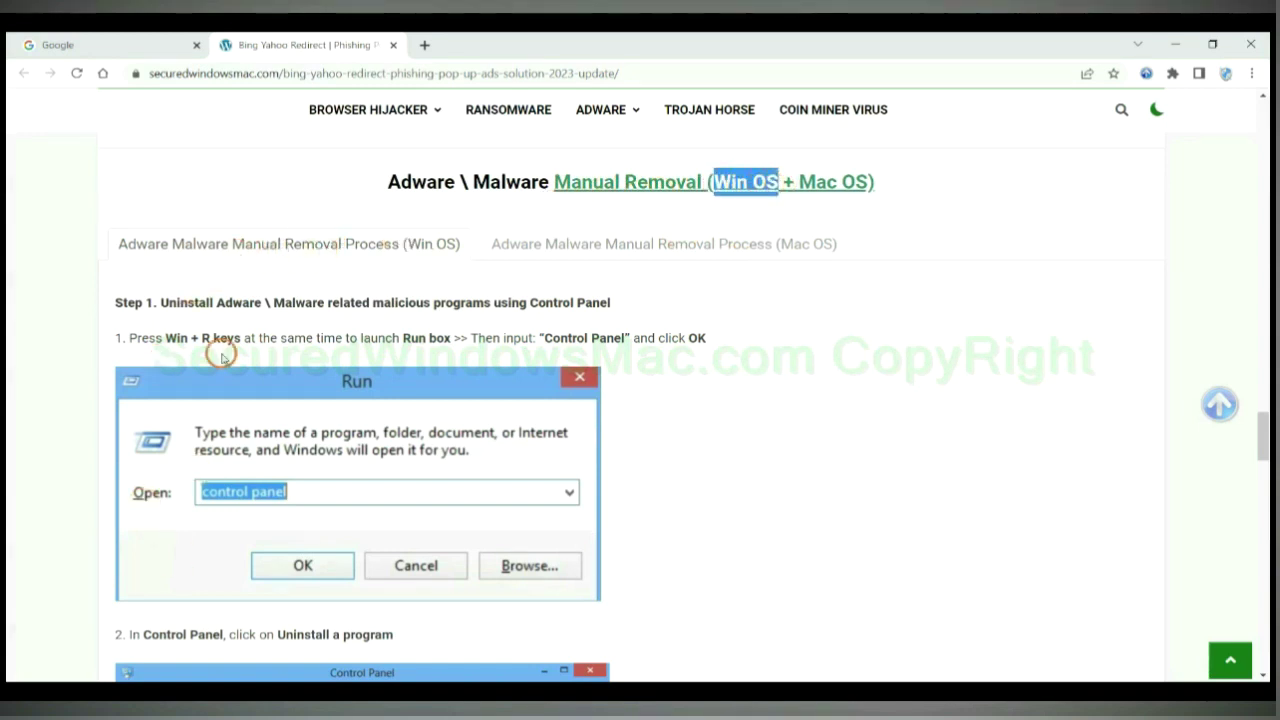
drag(798, 182, 871, 183)
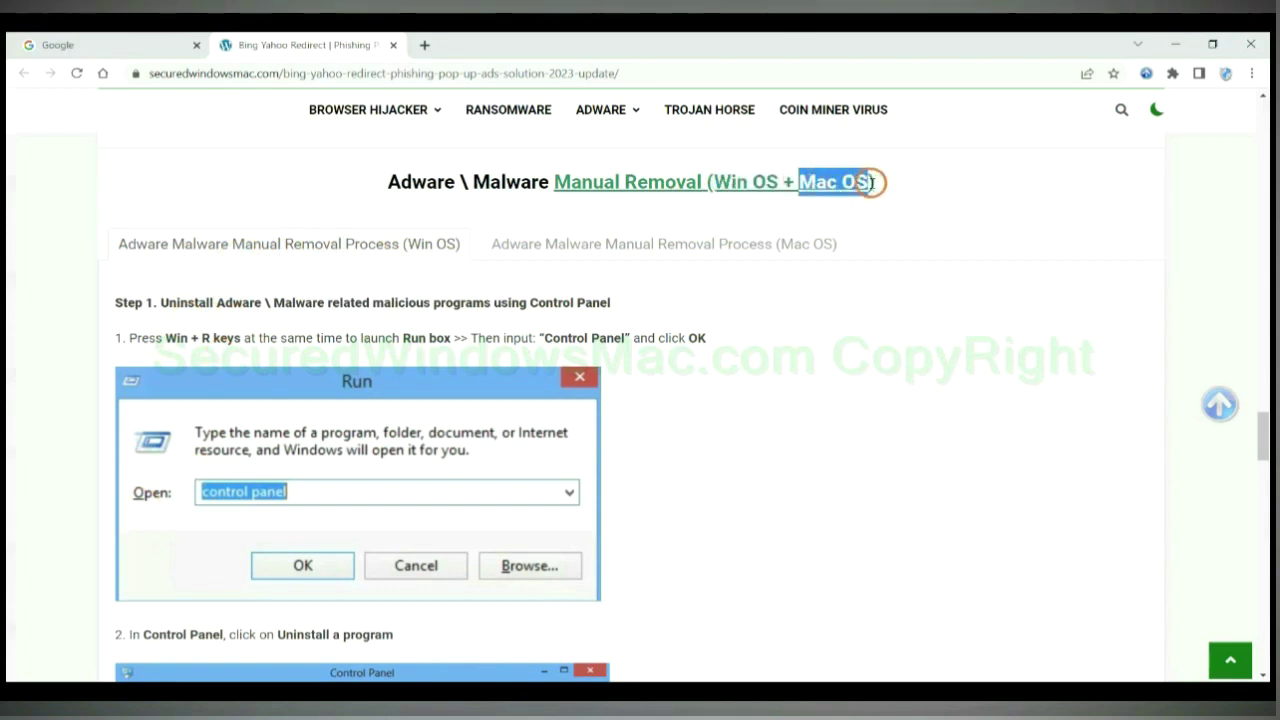
click(653, 241)
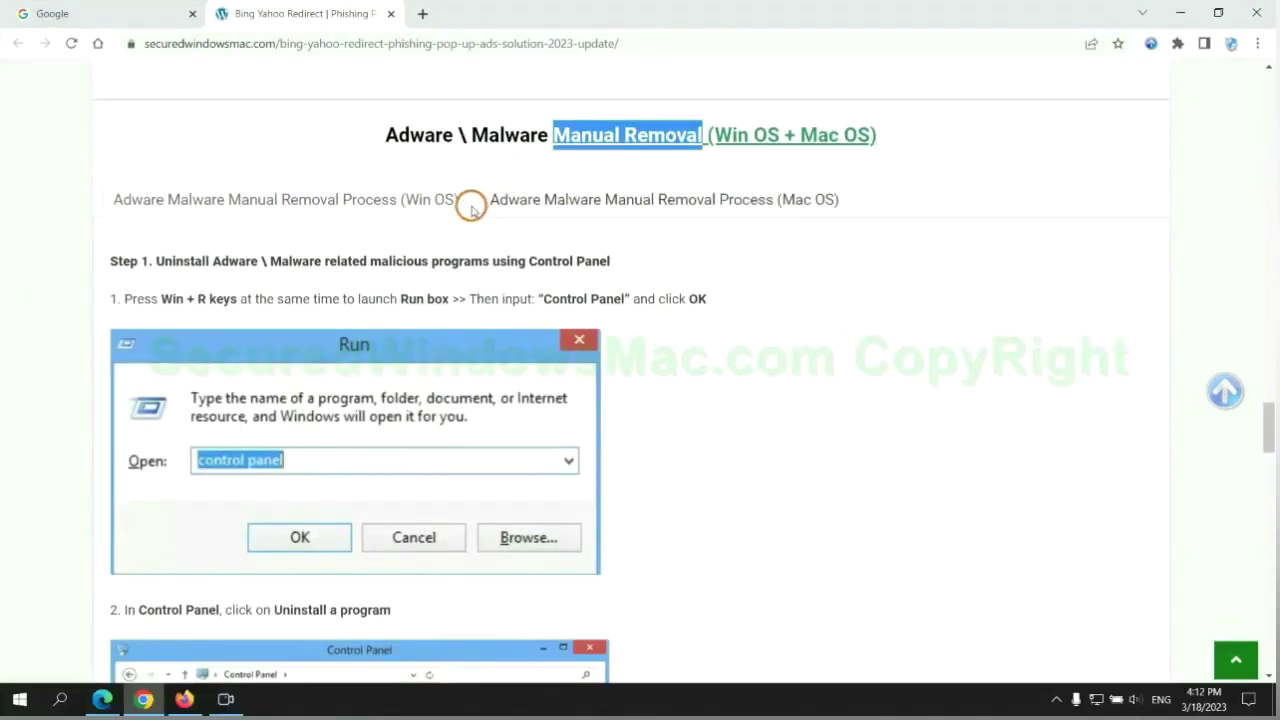
Step: Return to the Windows steps and highlight the Step 1 uninstall-programs heading
scroll(477, 346, up, 2)
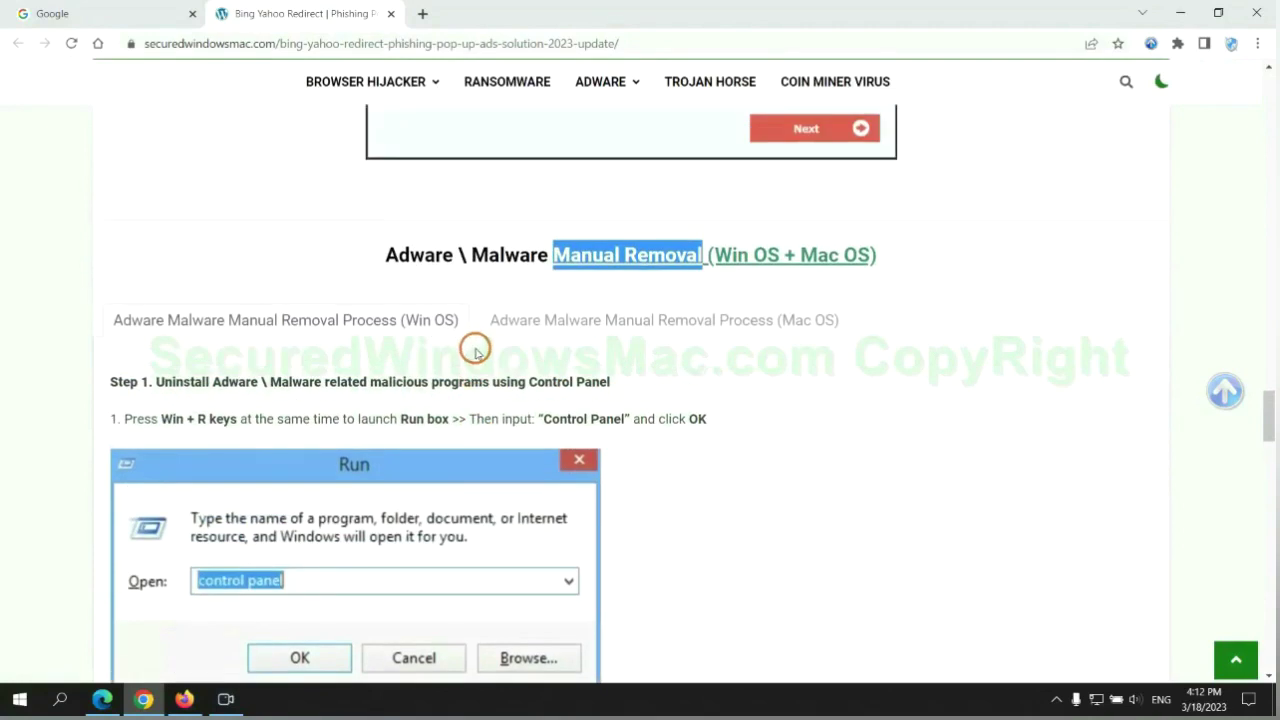
scroll(477, 350, down, 2)
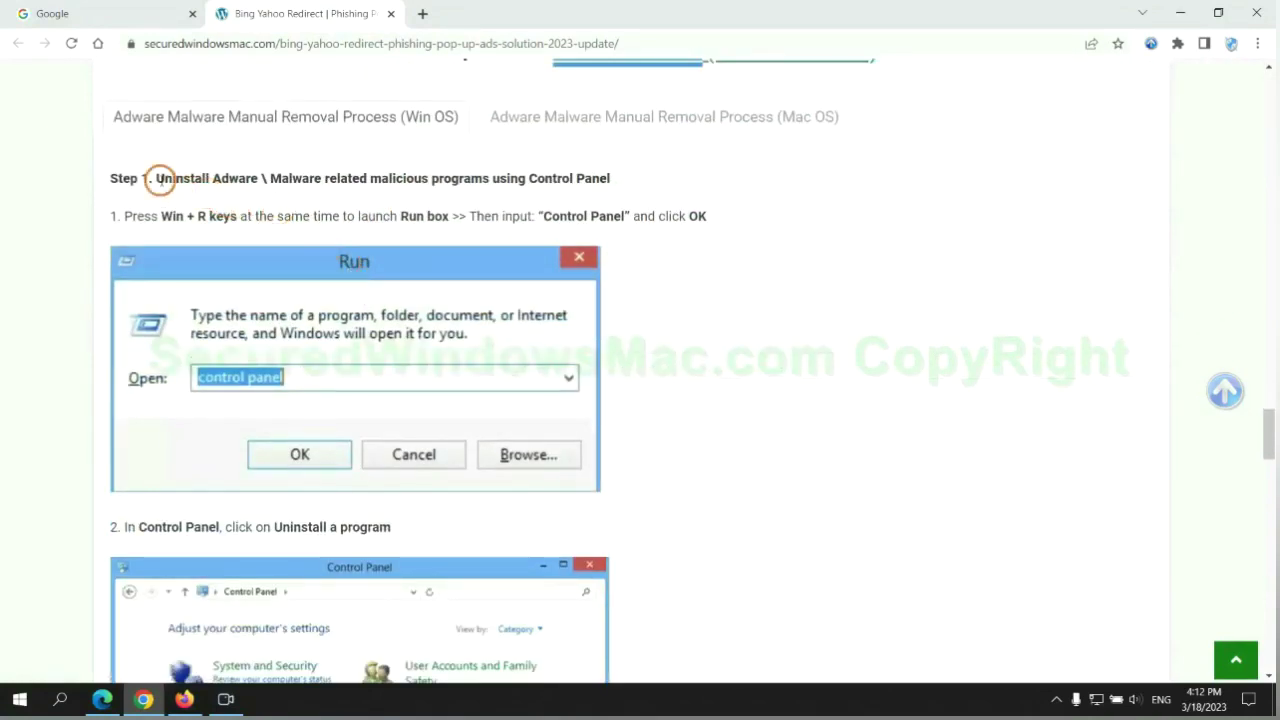
drag(157, 179, 491, 183)
click(849, 260)
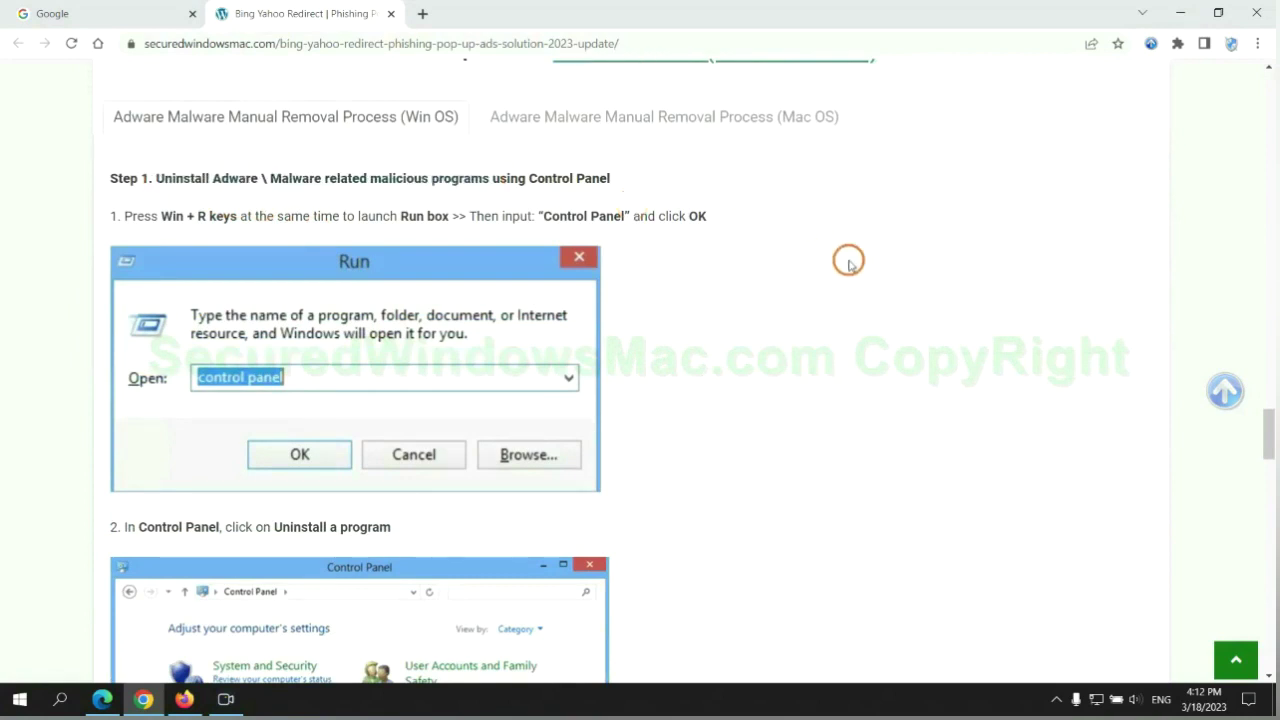
scroll(792, 262, down, 2)
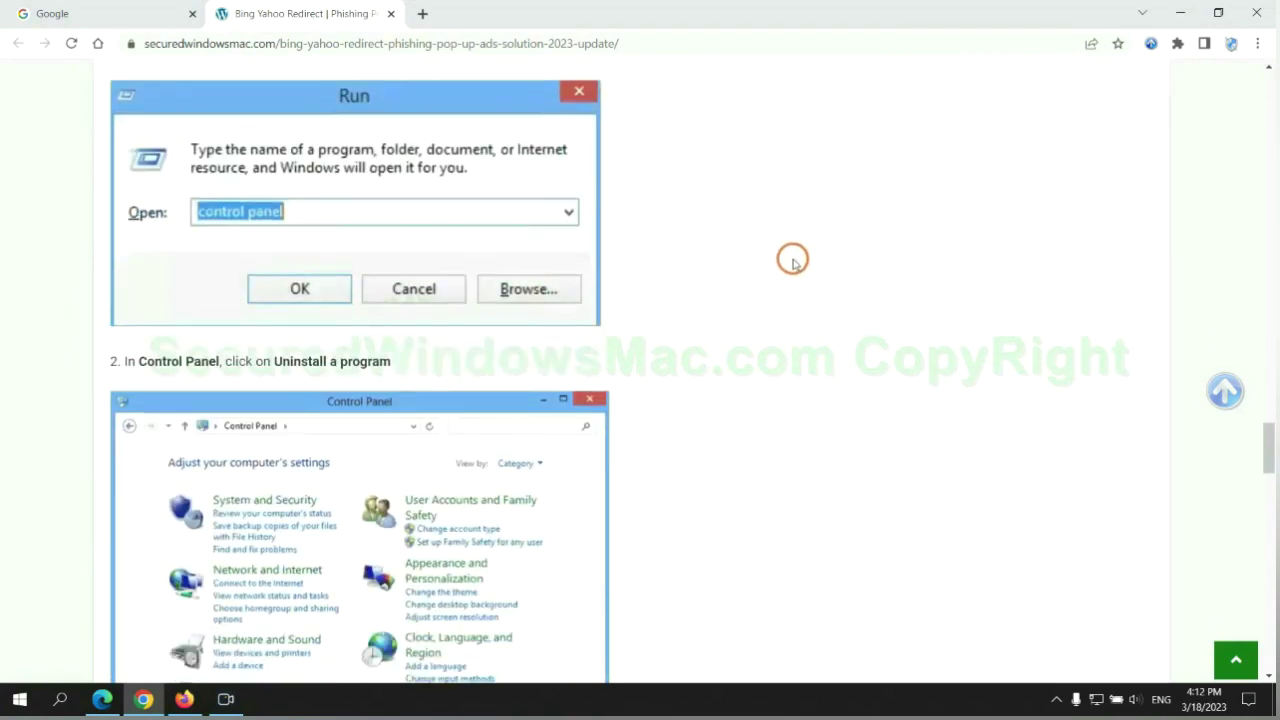
Step: Launch Control Panel by running 'control panel' from the Windows Run box
key(super+r)
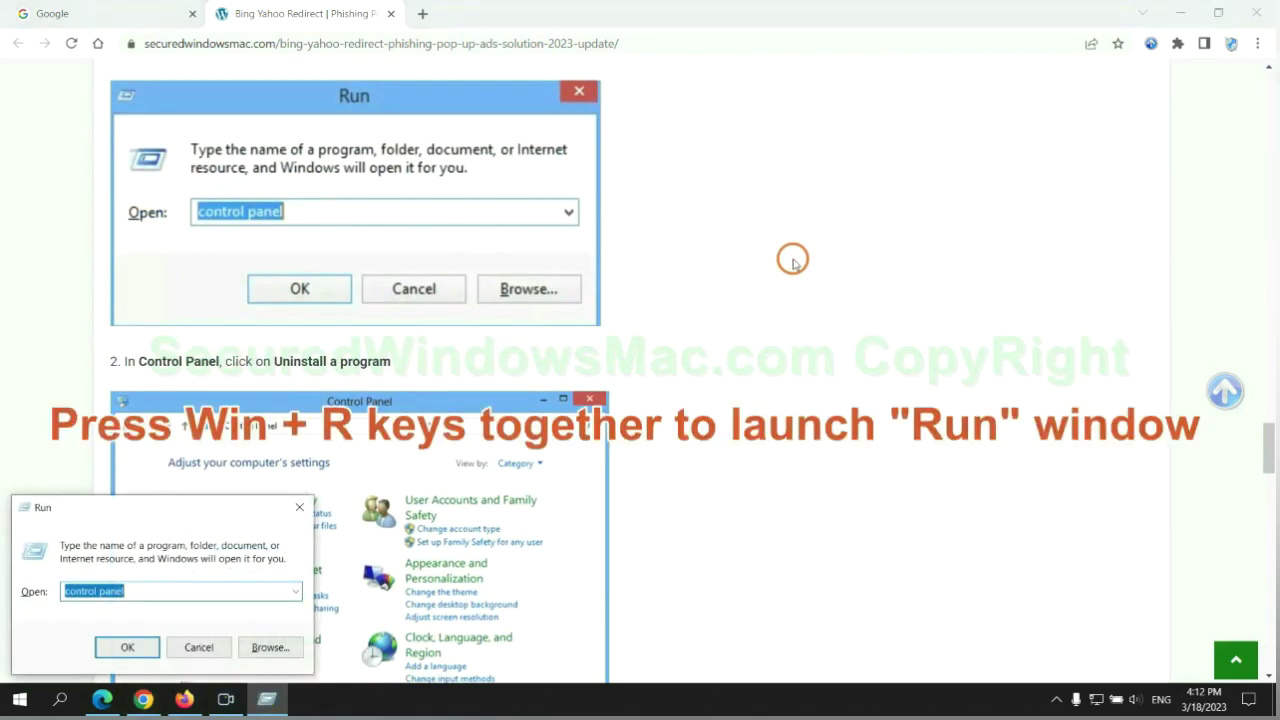
text(control)
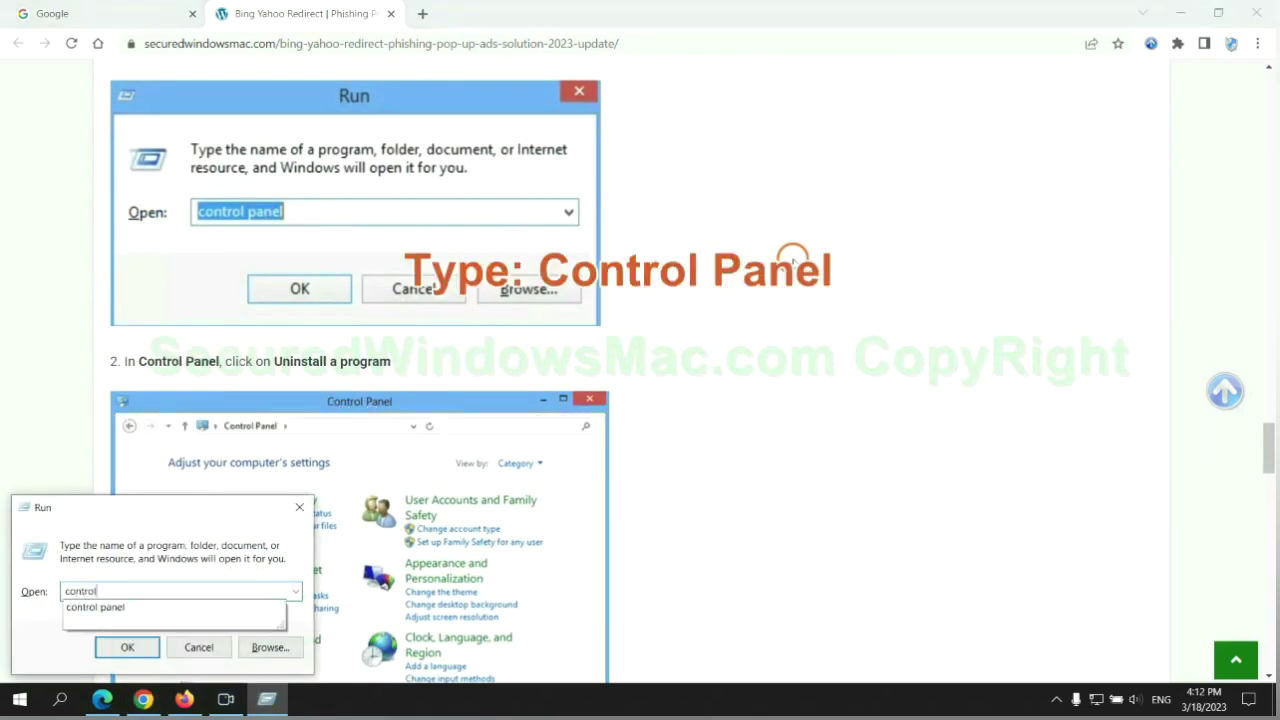
text( panel)
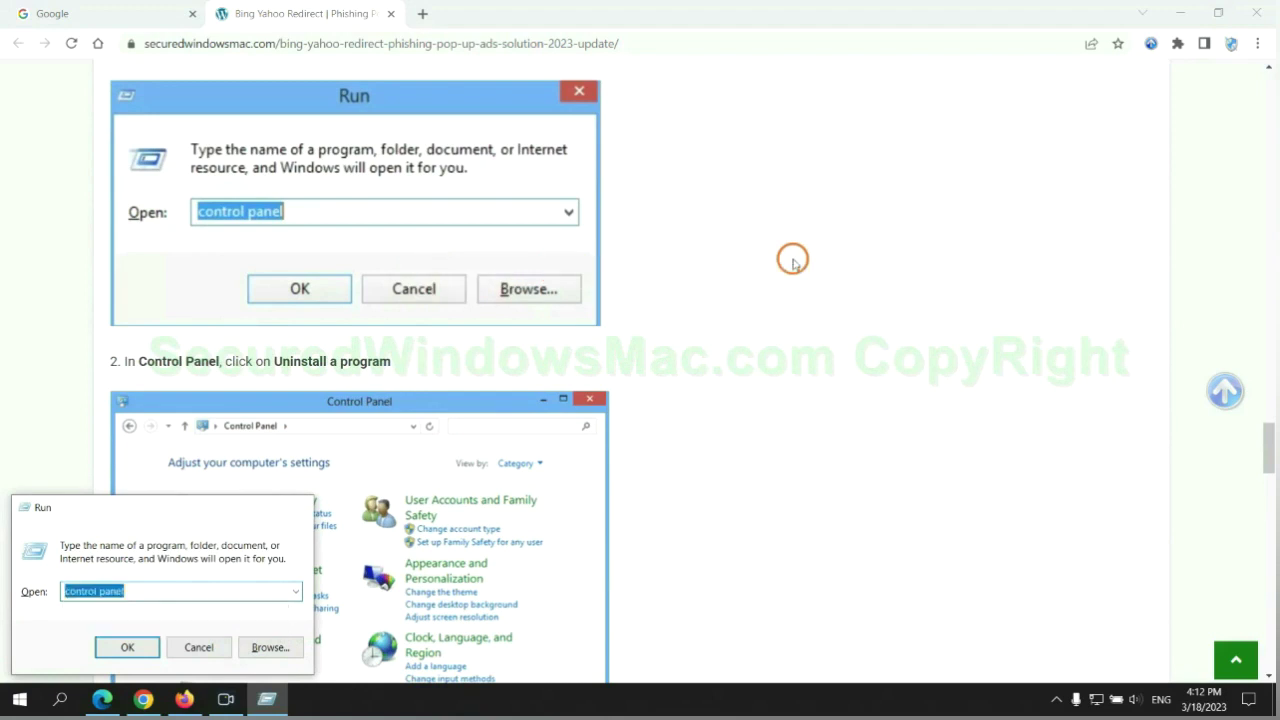
key(Return)
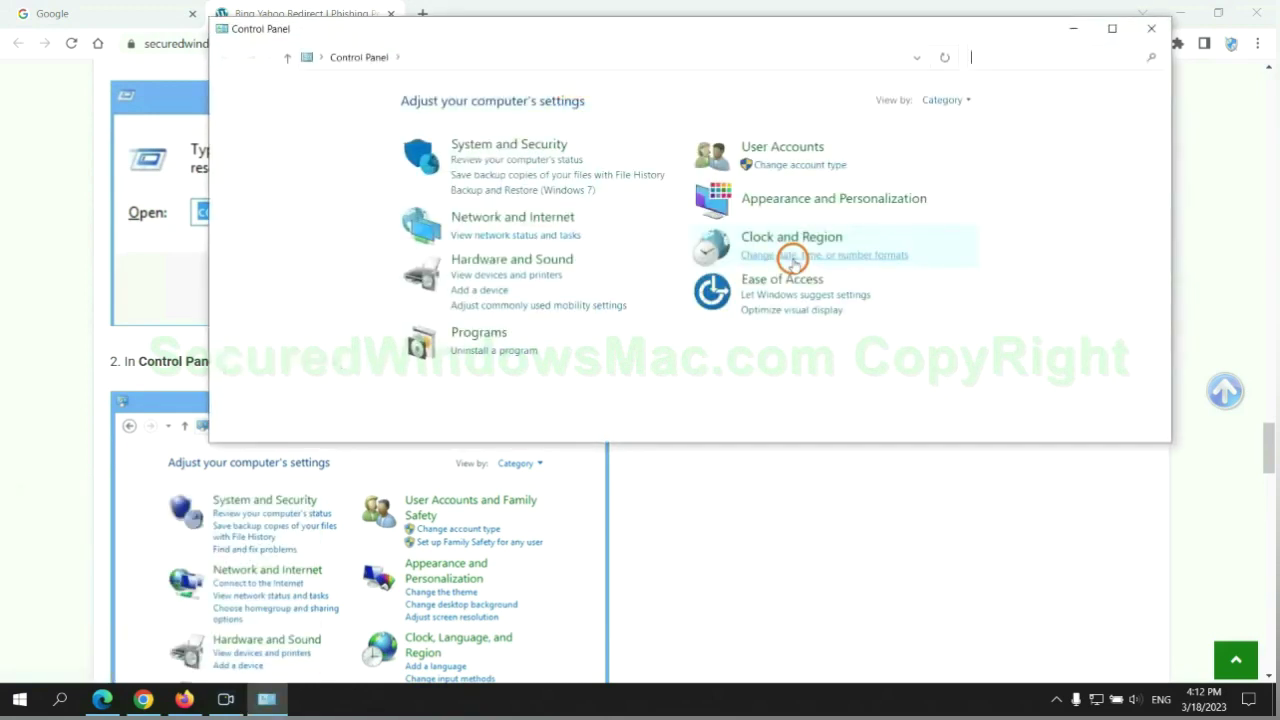
Step: Review installed programs, check Lantern's Uninstall/Change option, then close Programs and Features
click(505, 350)
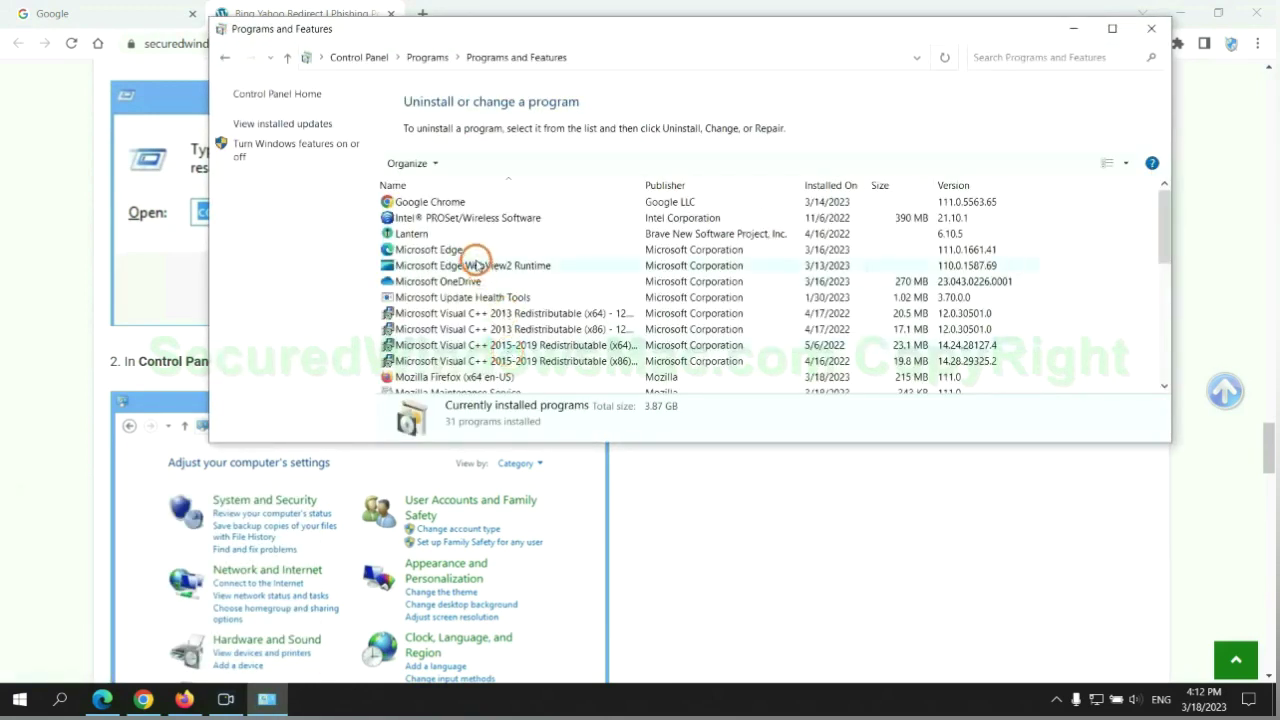
click(412, 234)
right_click(441, 241)
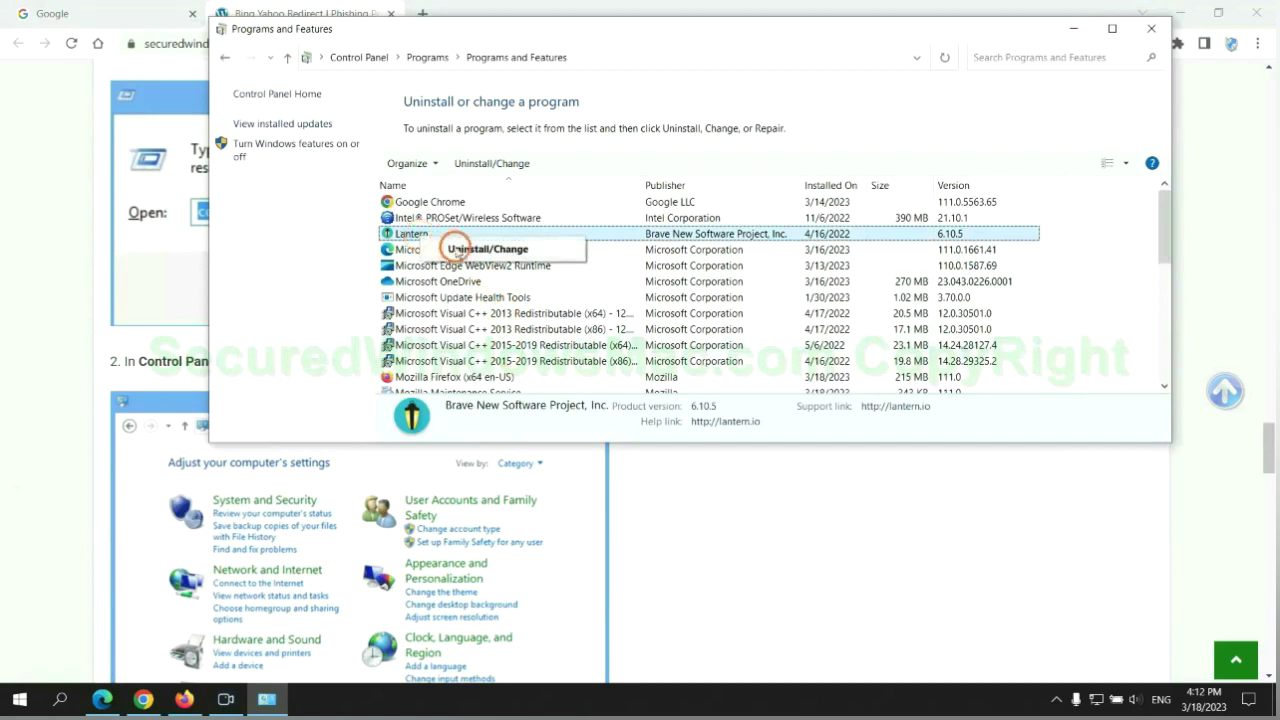
click(1151, 30)
Step: Scroll to the guide's Step 2 on malicious browser extensions and highlight its heading
scroll(375, 427, down, 6)
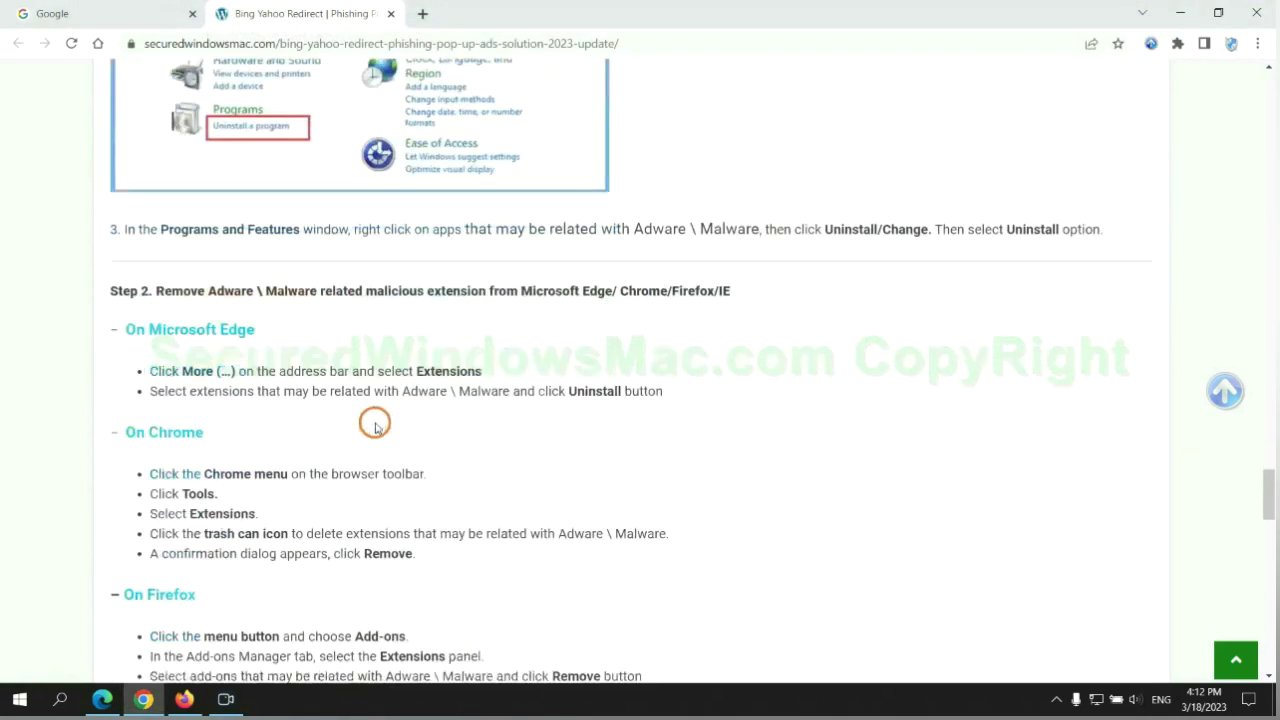
drag(362, 292, 476, 291)
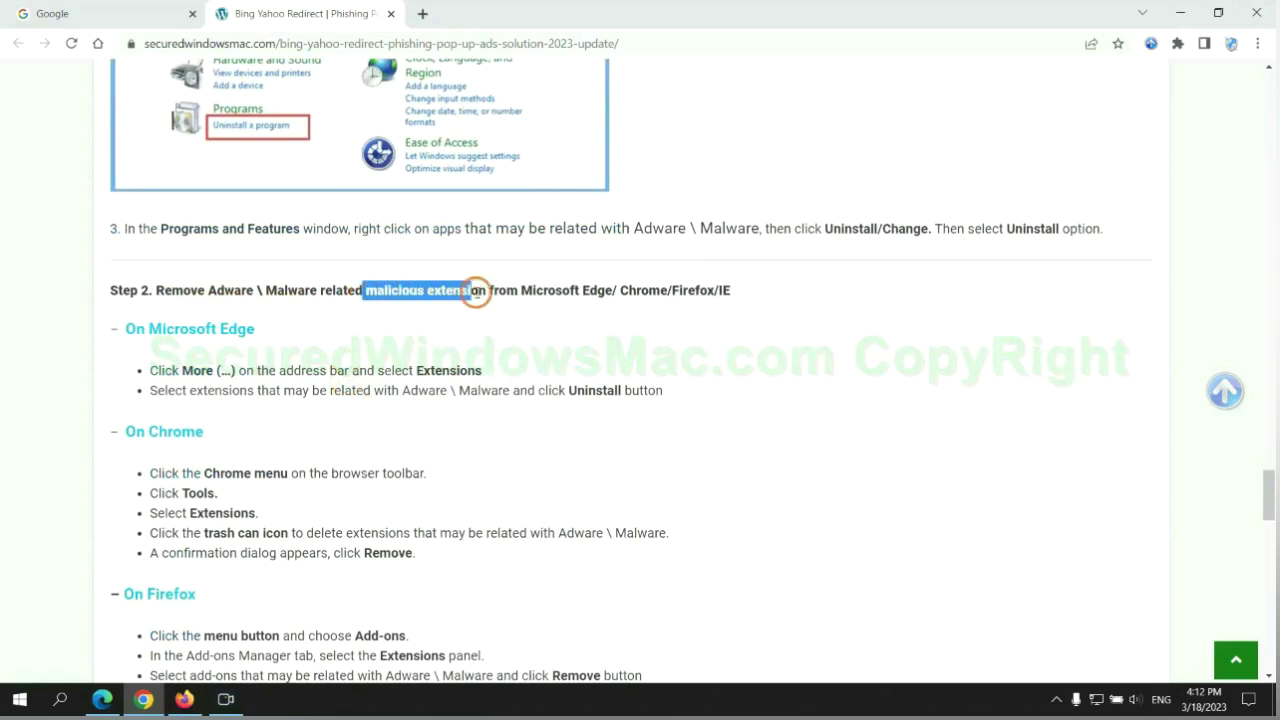
click(340, 348)
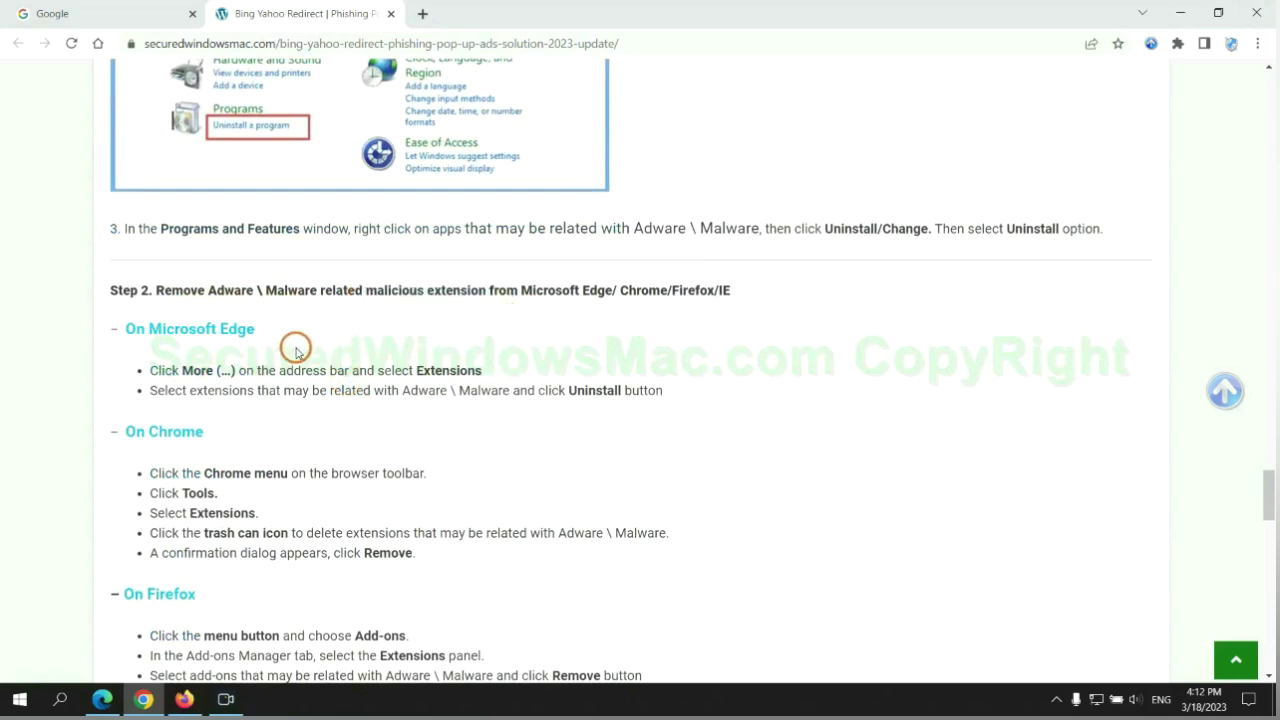
Step: Remove the McAfee WebAdvisor extension from Microsoft Edge's extensions page
click(105, 695)
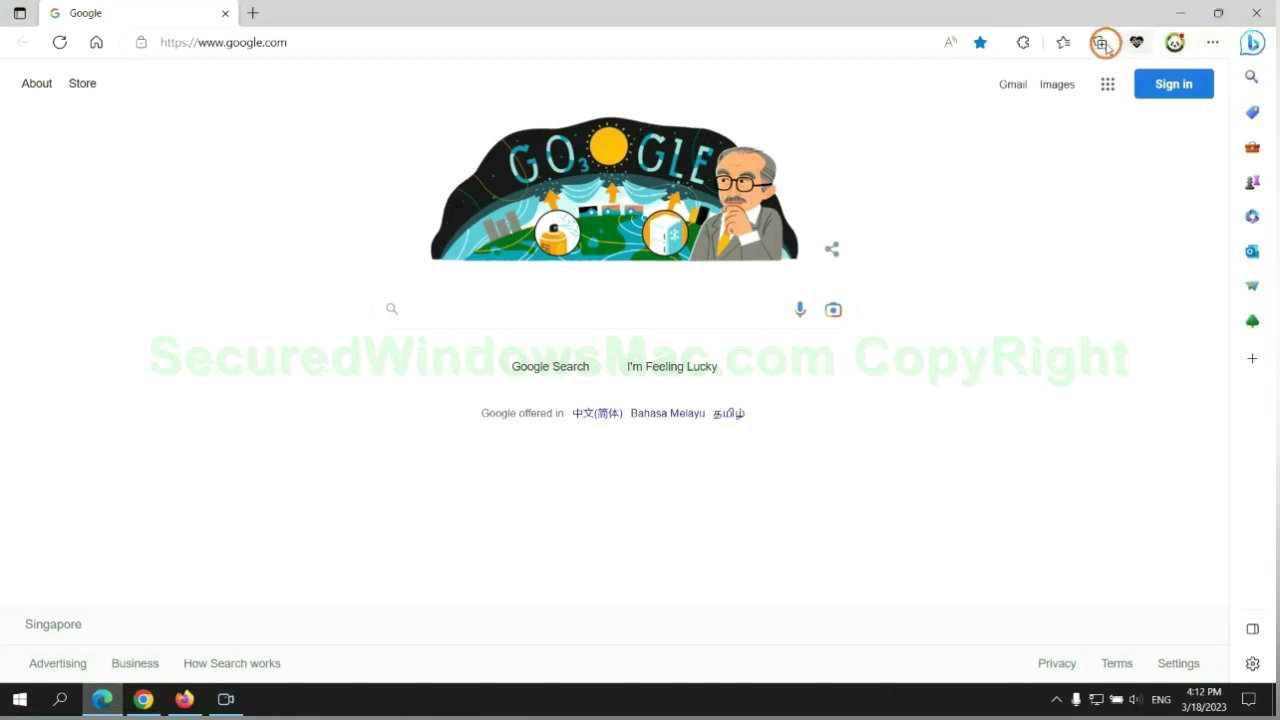
click(1058, 44)
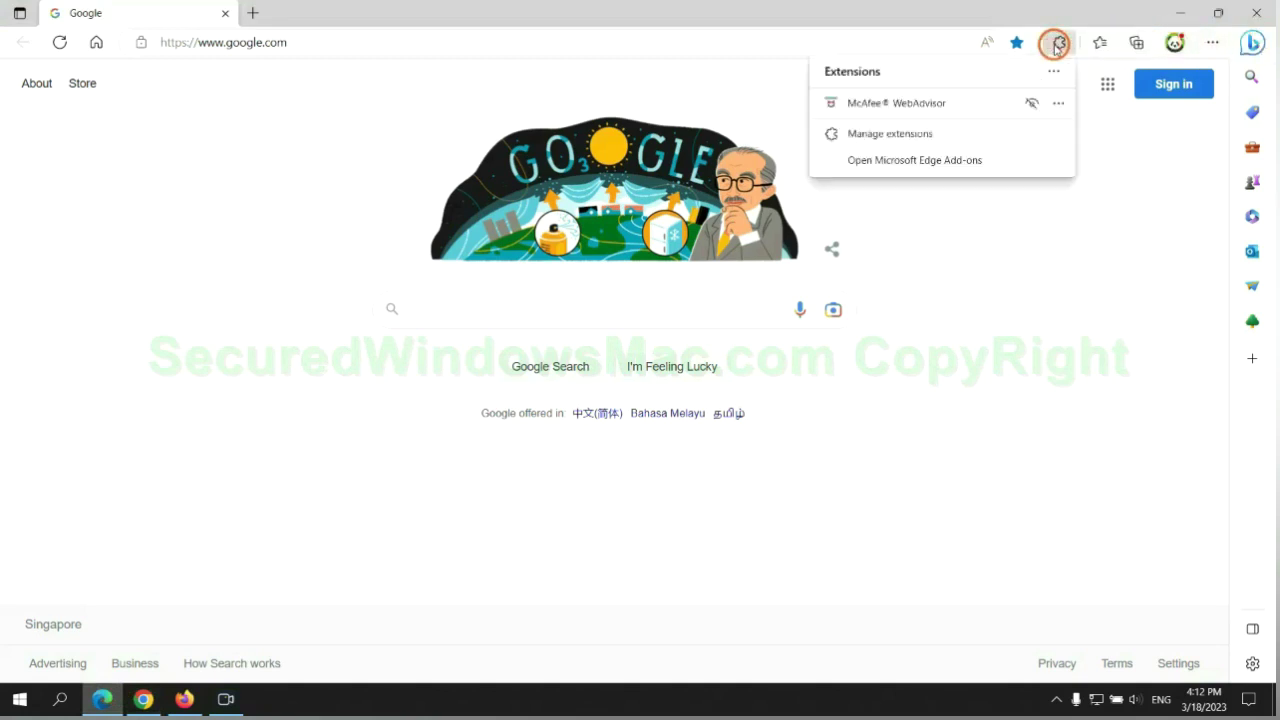
click(884, 131)
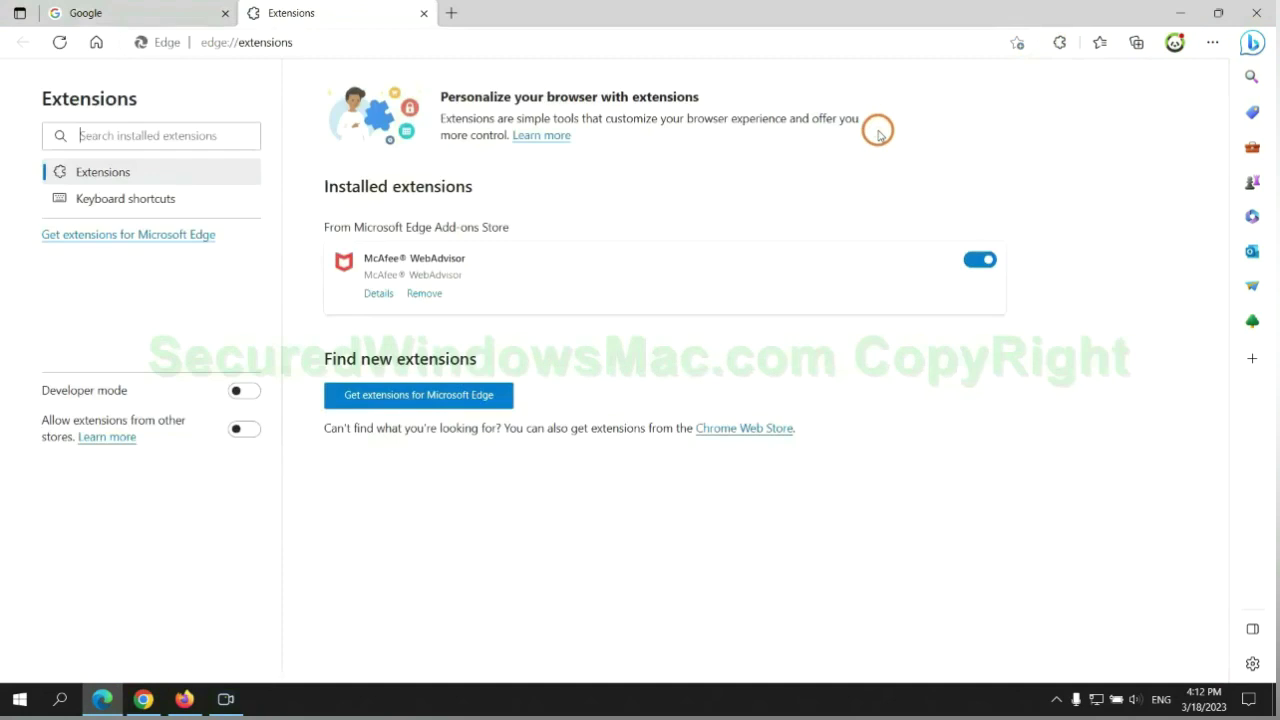
click(424, 294)
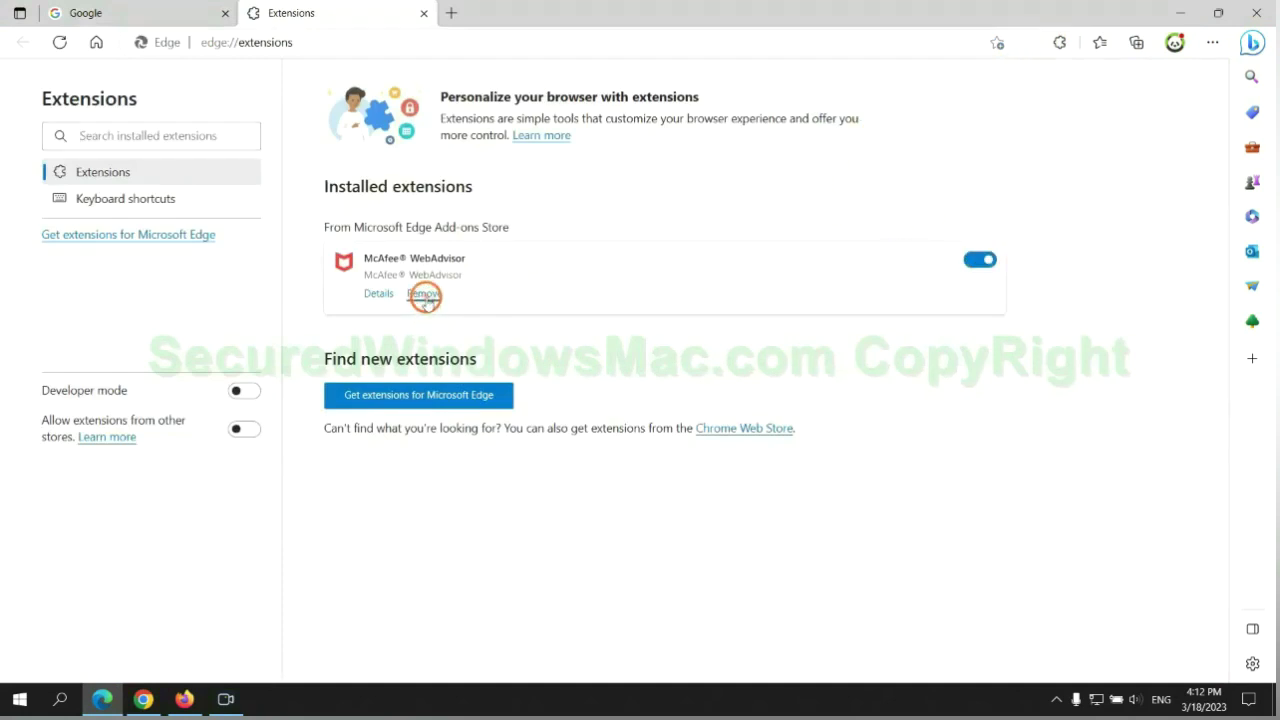
click(918, 158)
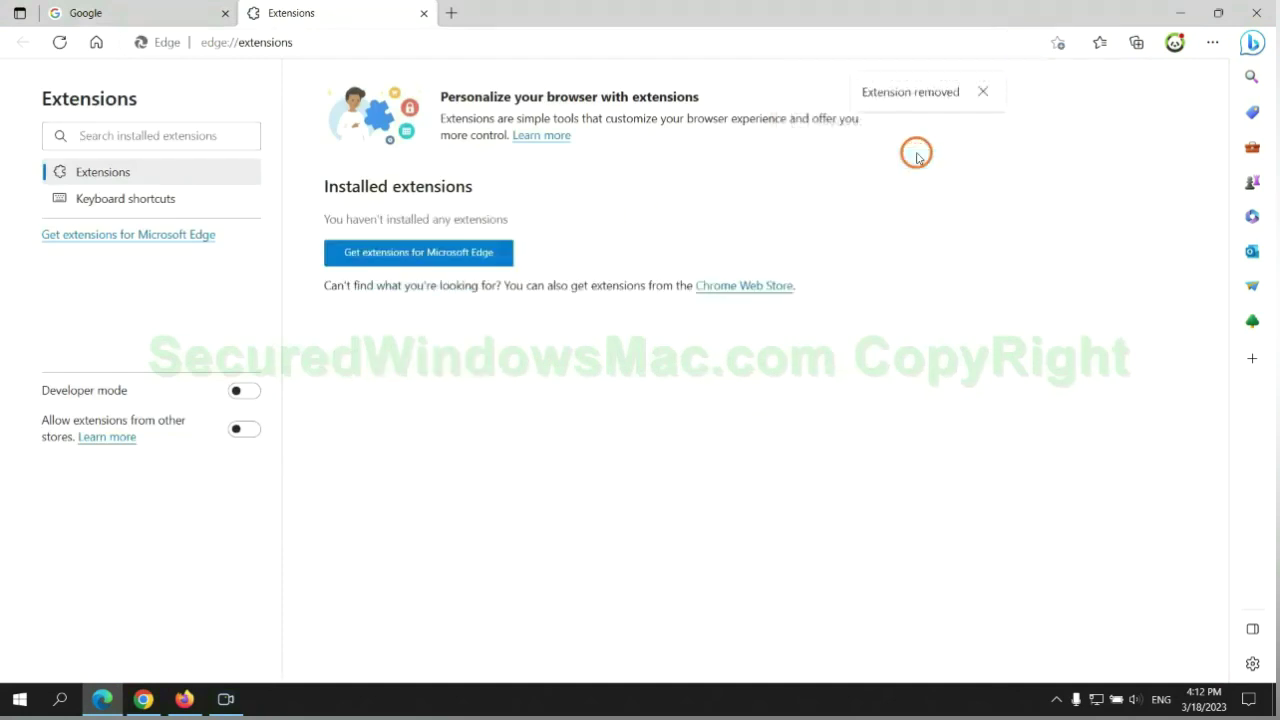
click(424, 14)
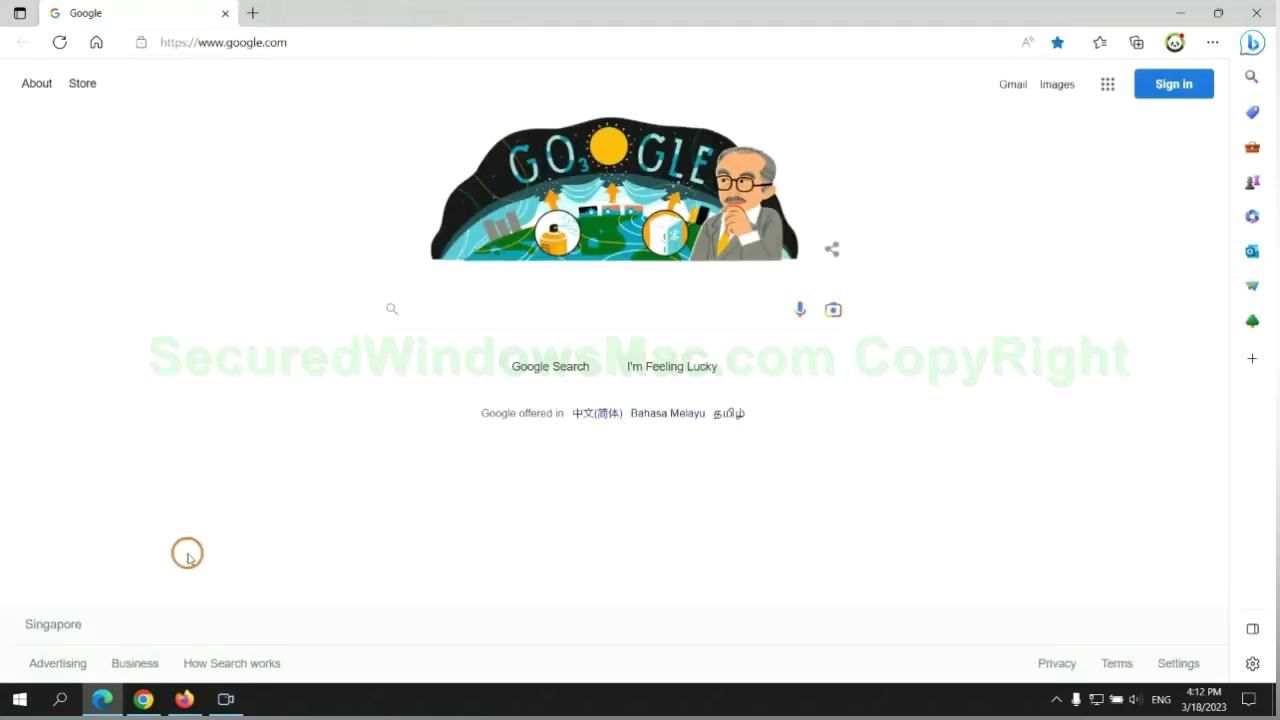
click(155, 704)
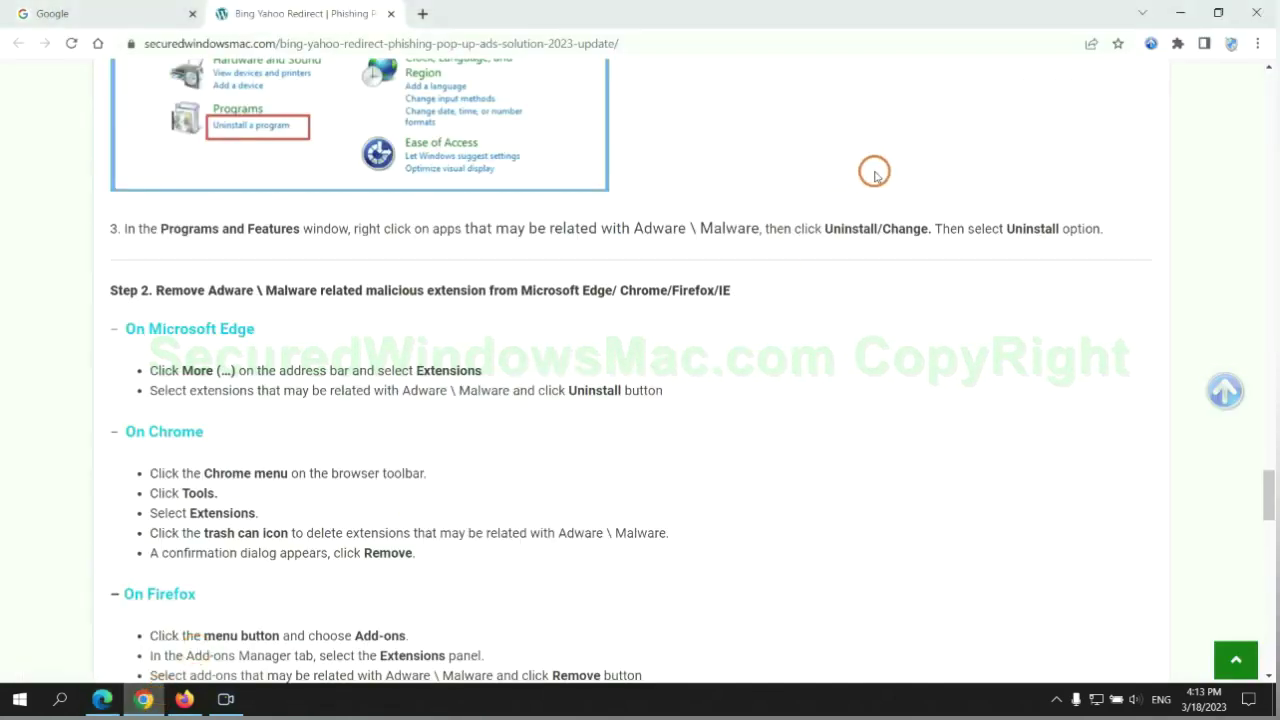
click(1178, 44)
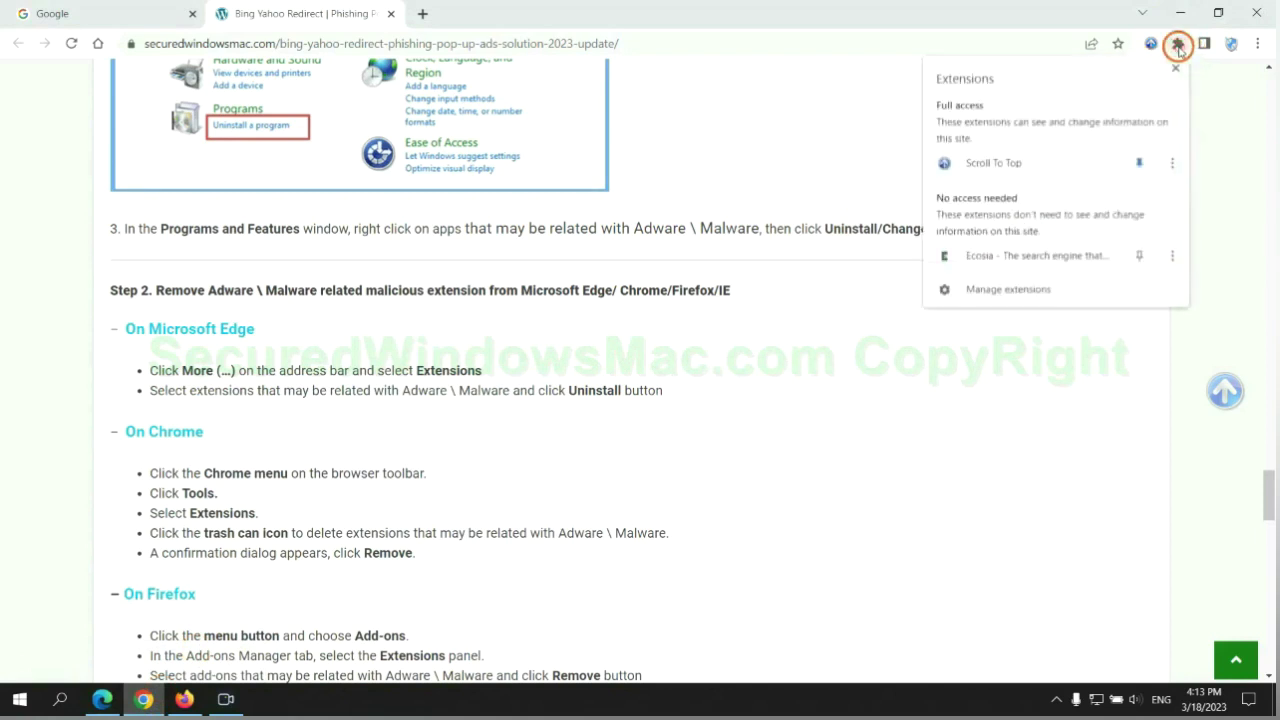
Step: Remove the Ecosia extension from Chrome's extensions page and close its farewell tab
click(1040, 293)
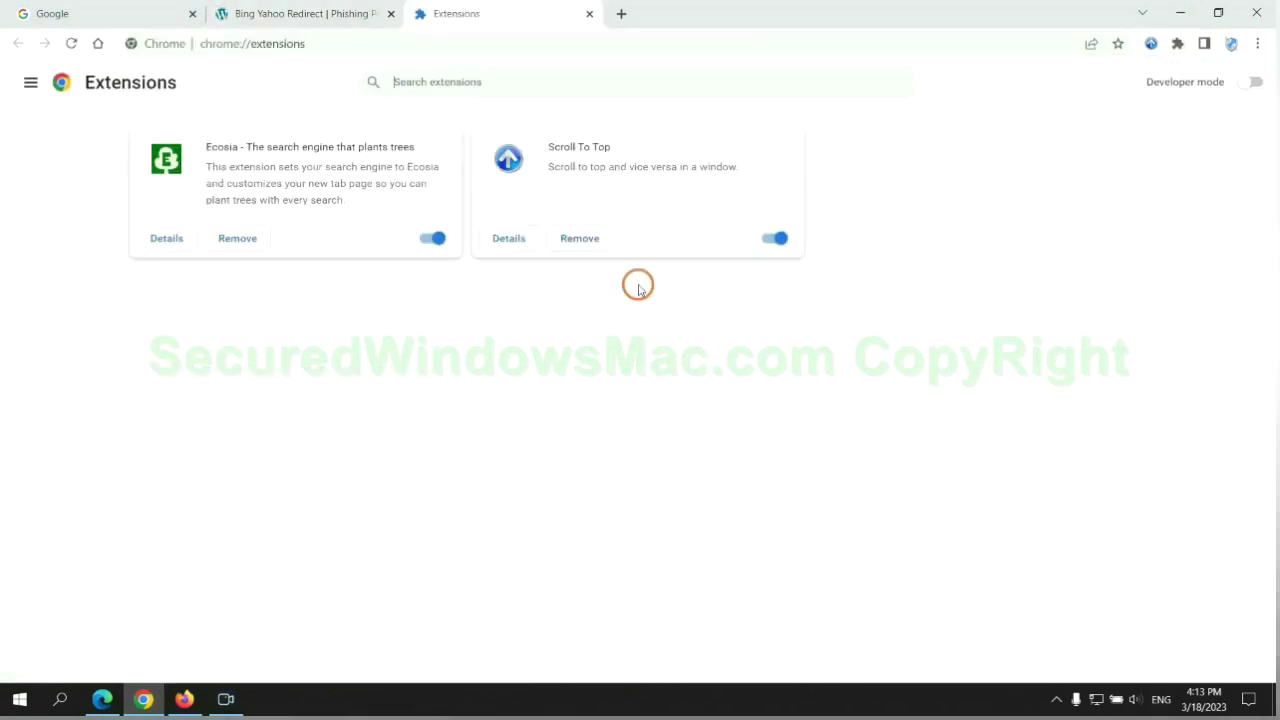
click(237, 238)
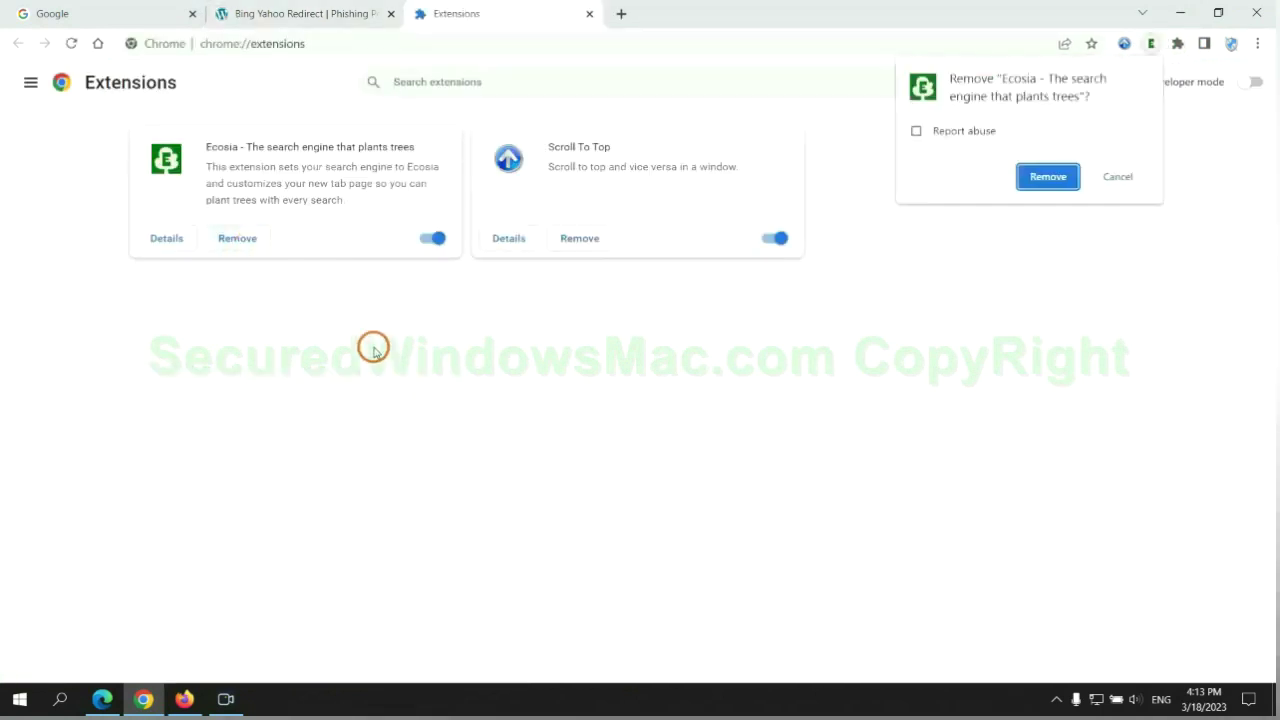
click(1049, 176)
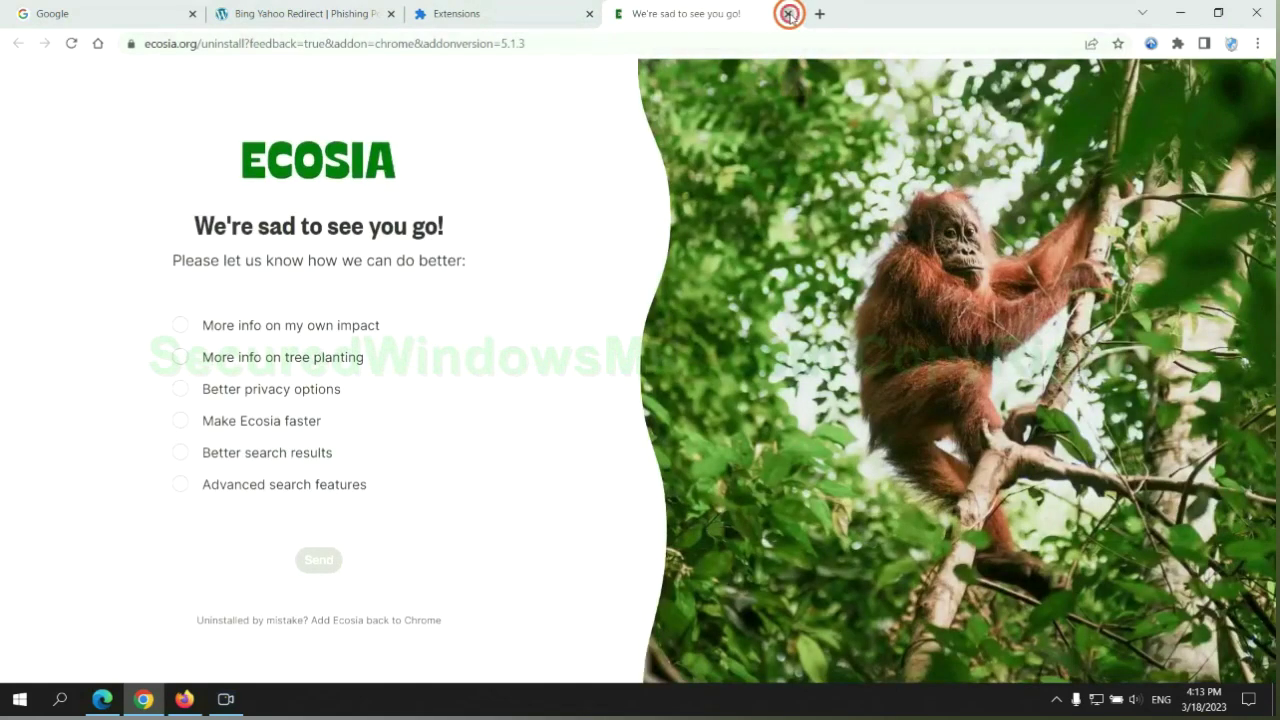
click(788, 13)
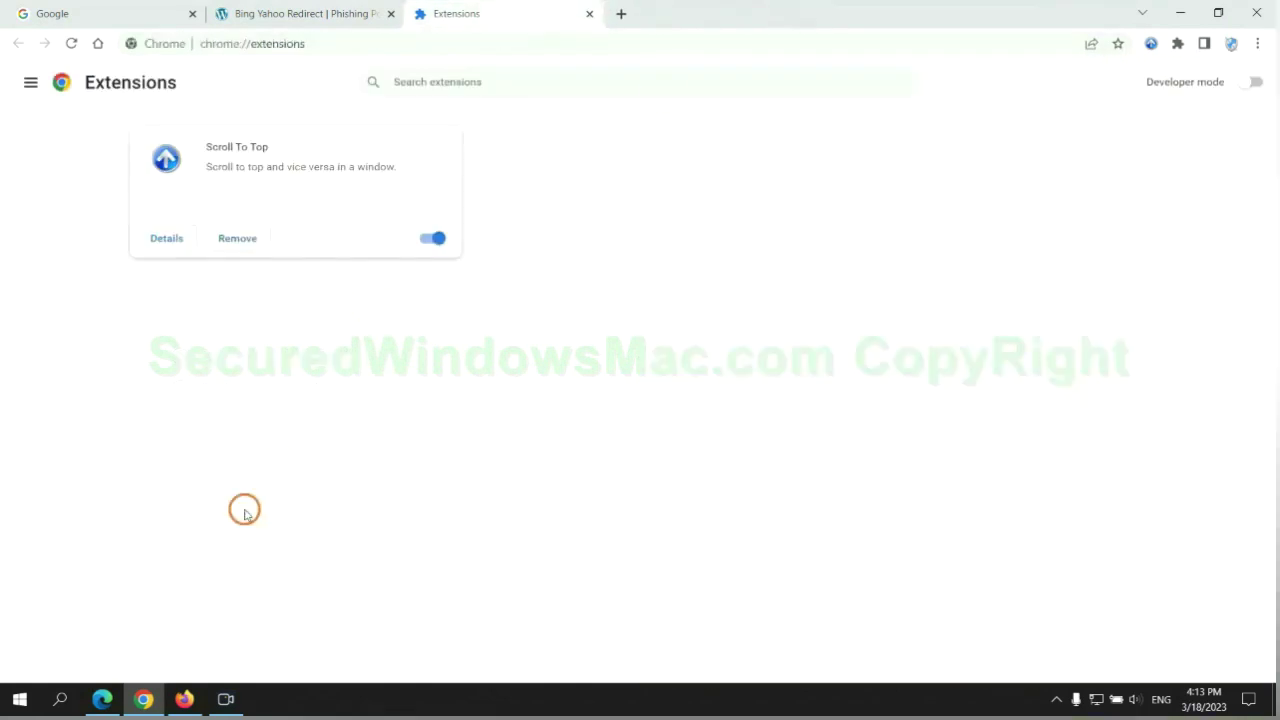
Step: Remove Enhancer for YouTube™ through Firefox's Add-ons Manager and confirm the removal
click(185, 697)
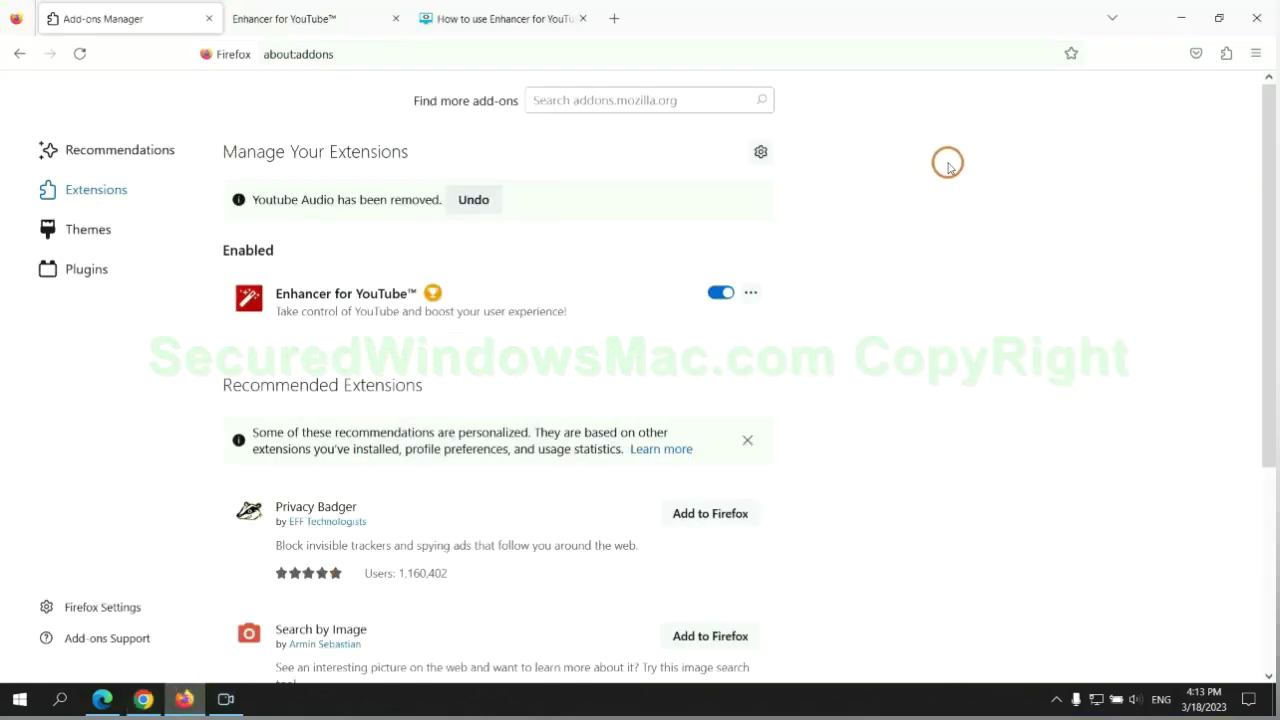
click(1224, 57)
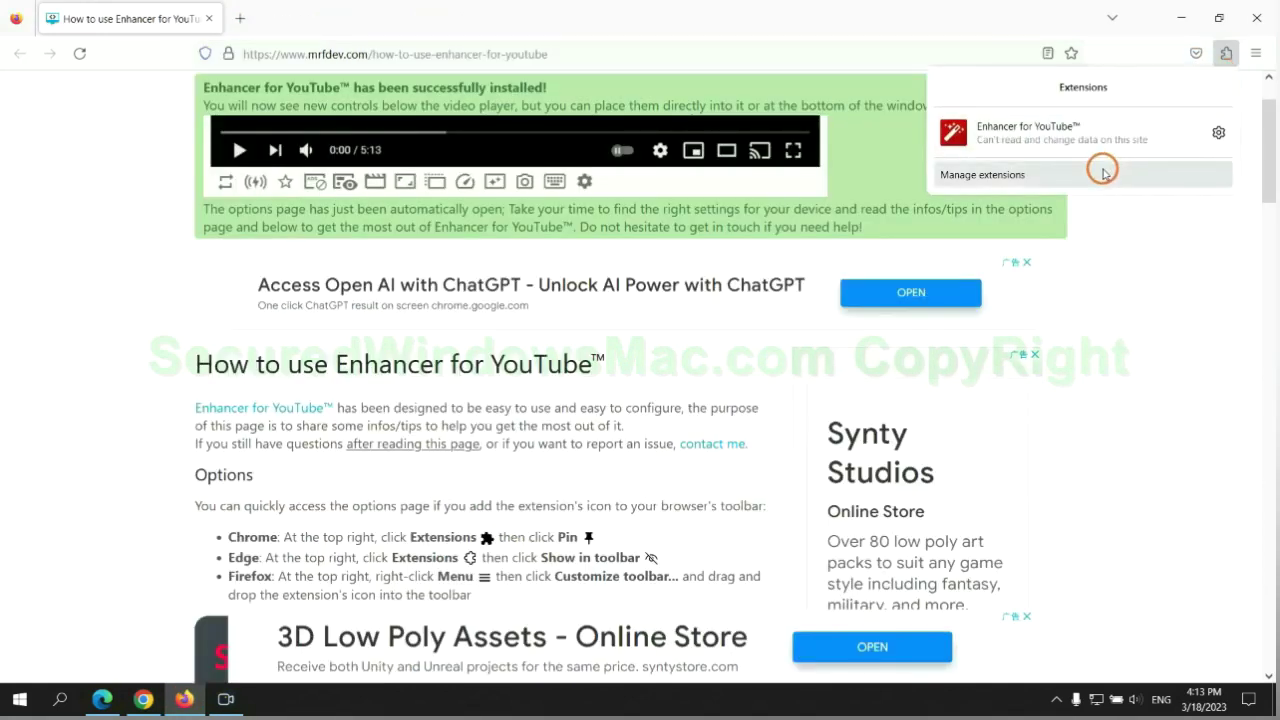
click(1098, 172)
click(751, 243)
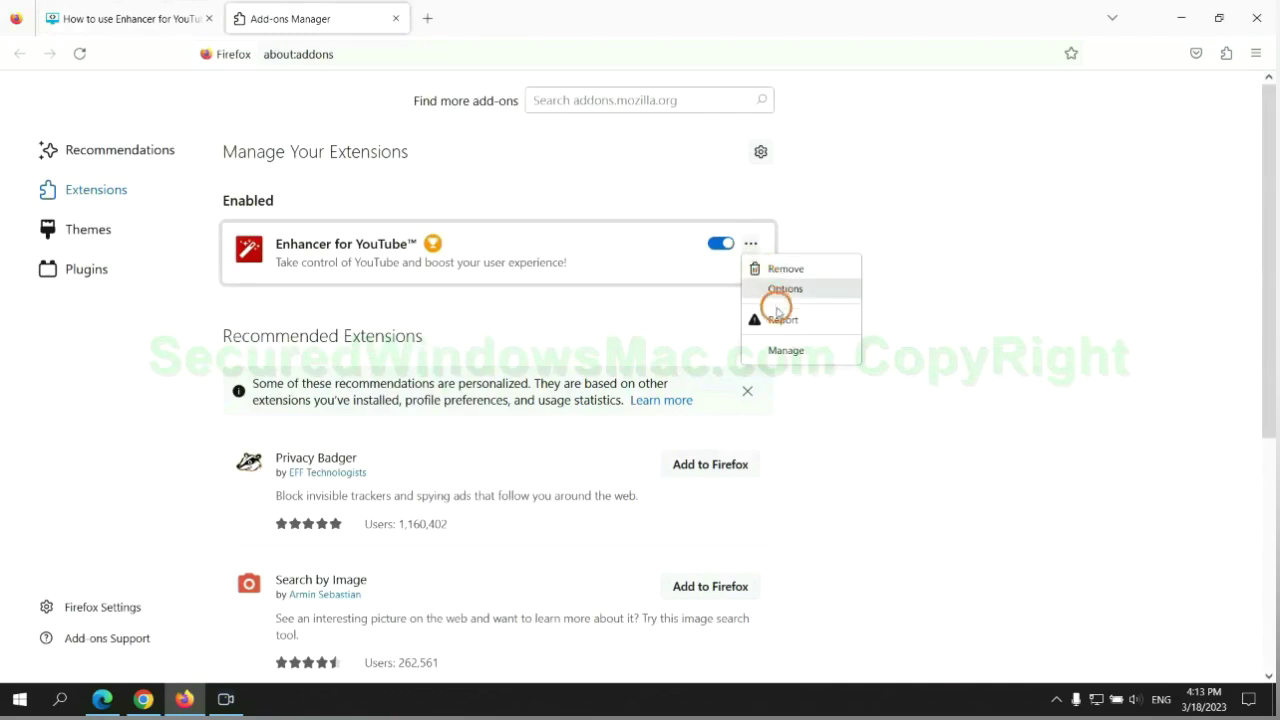
click(786, 270)
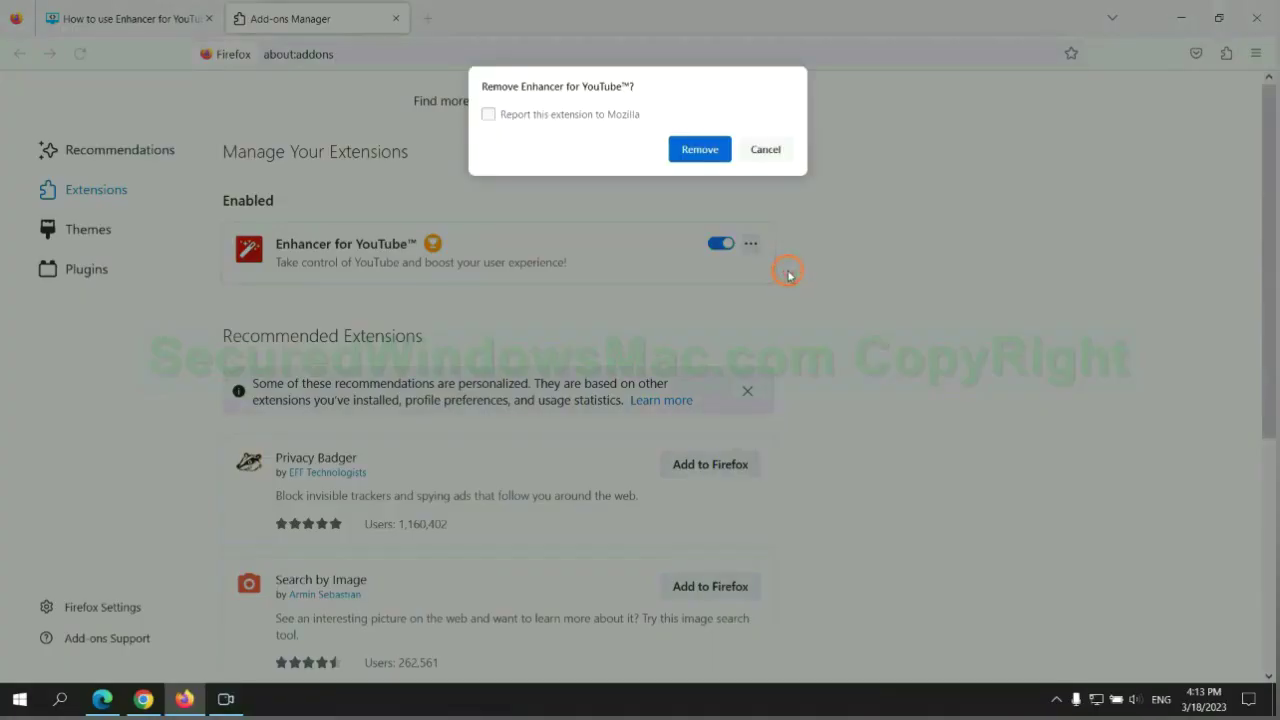
click(706, 150)
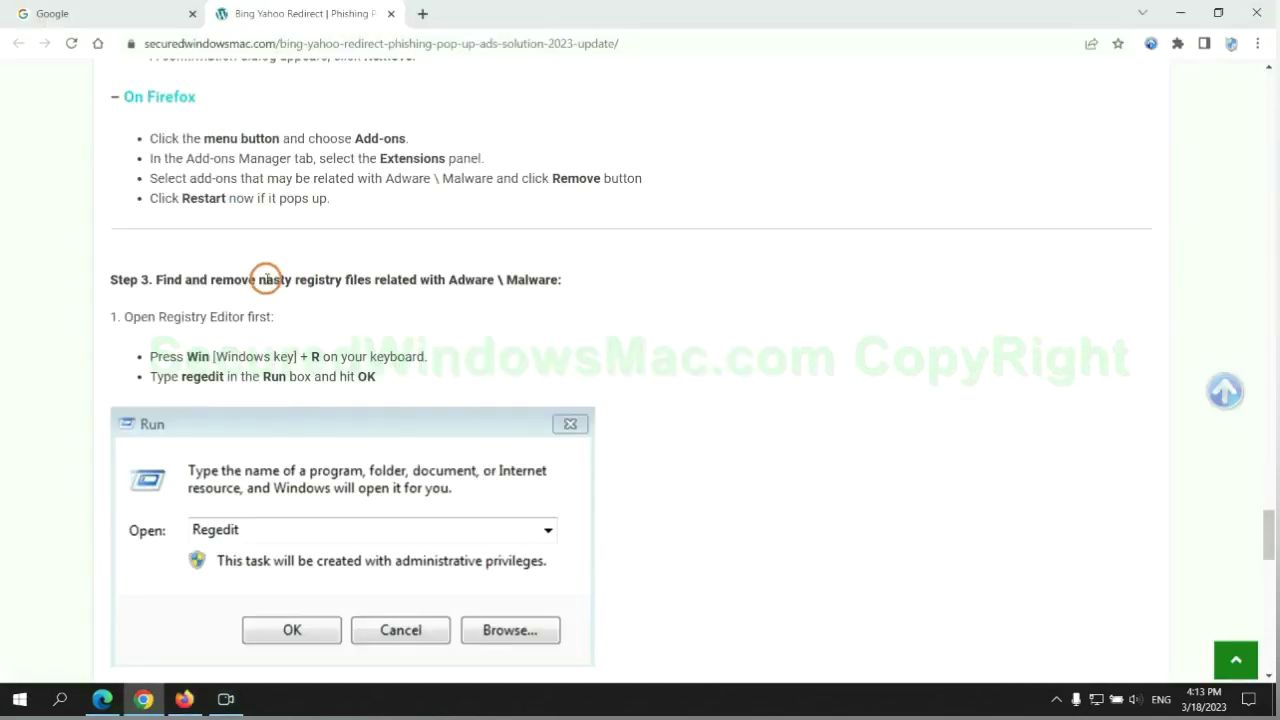
Step: Scroll to the guide's Step 3 registry cleanup and type regedit into the Windows Run box
drag(296, 280, 369, 293)
click(370, 300)
scroll(355, 290, down, 2)
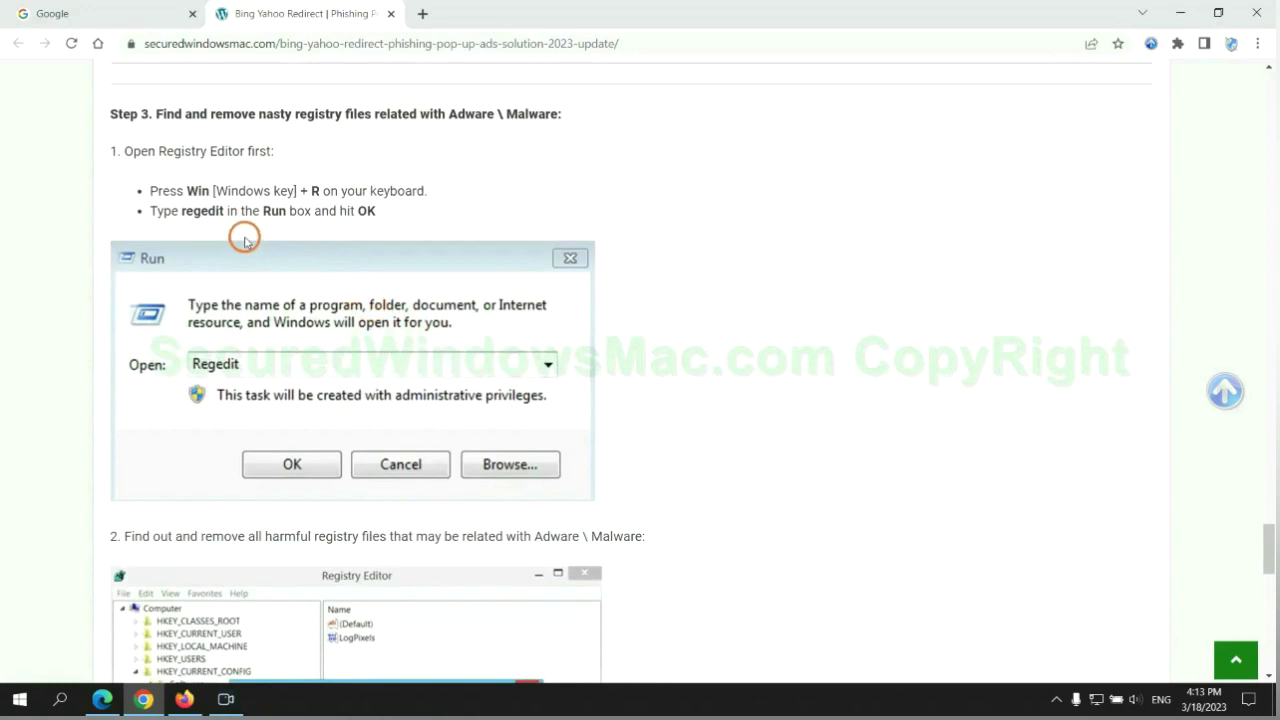
key(super+r)
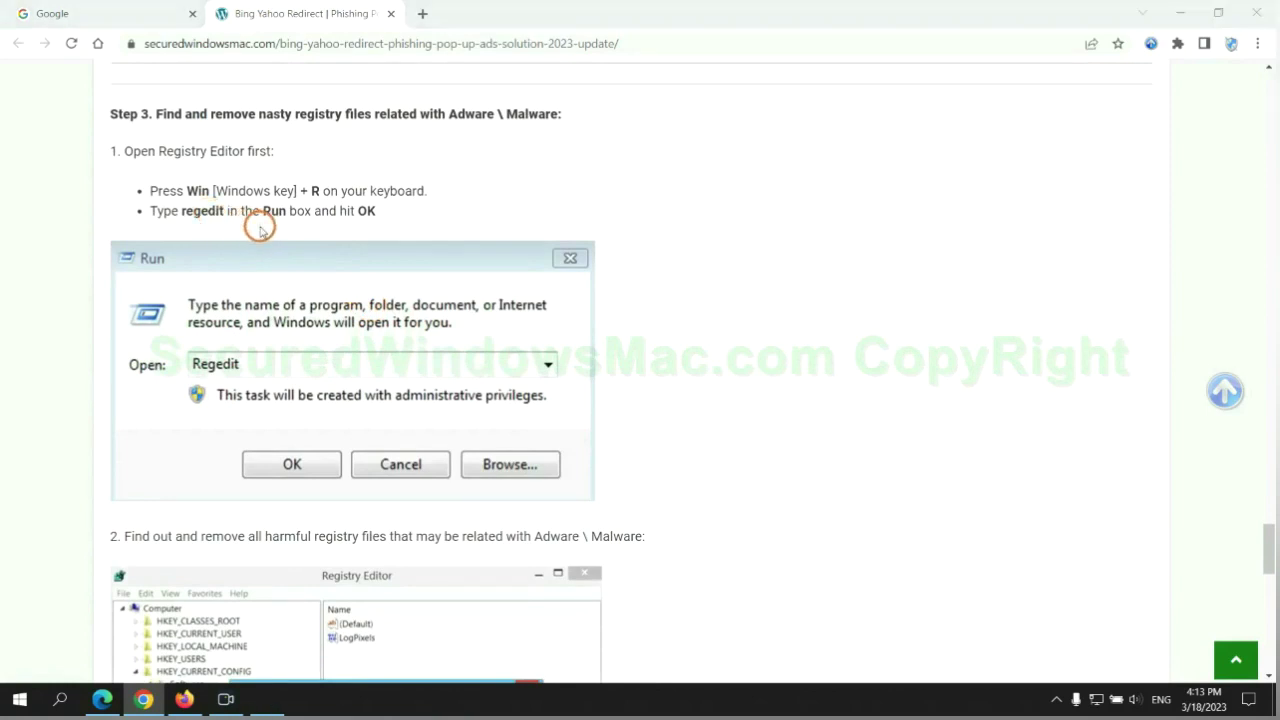
text(re)
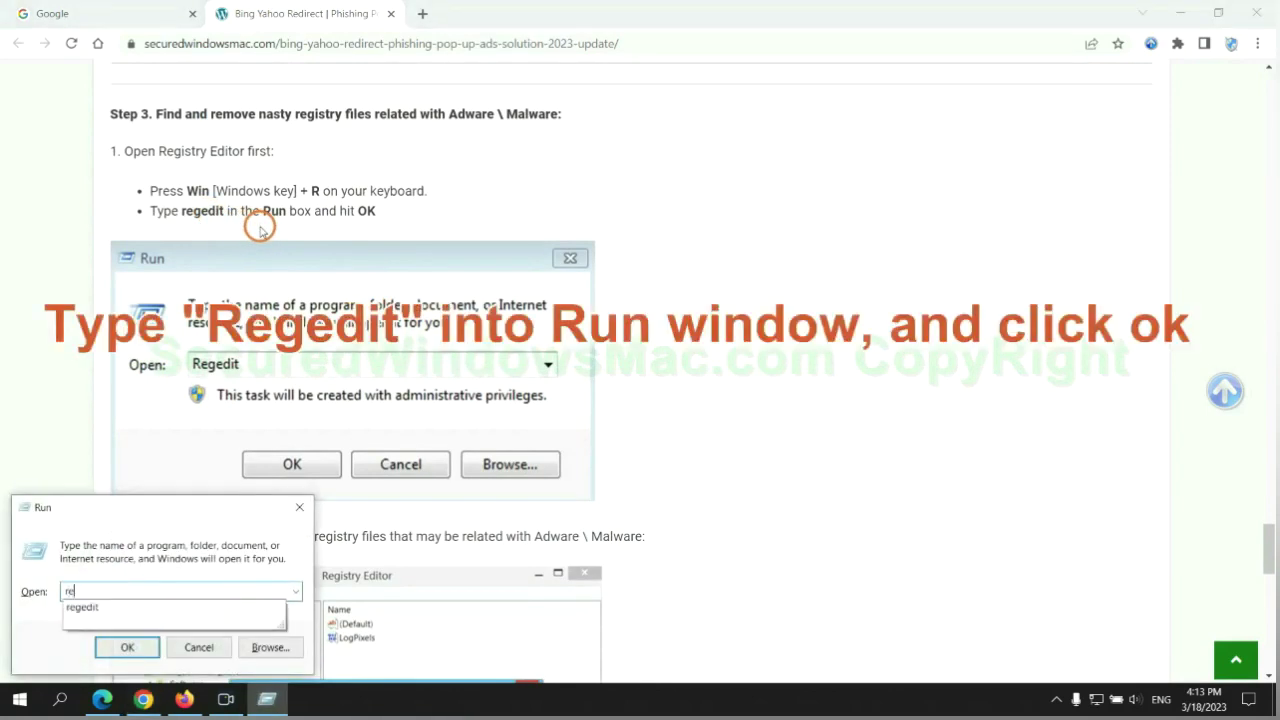
text(gedit)
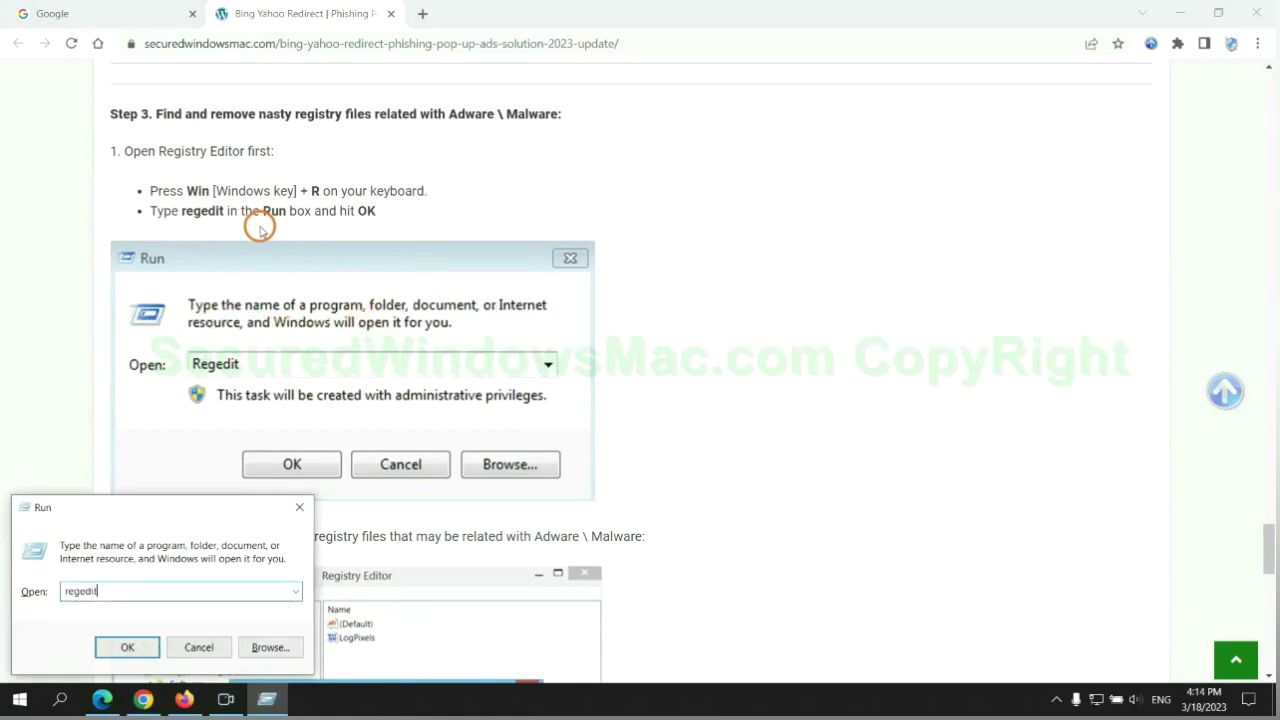
Step: Launch Registry Editor, search it for 'Apps', and bring up actions for the StoreAppsOnTaskbar value
key(Return)
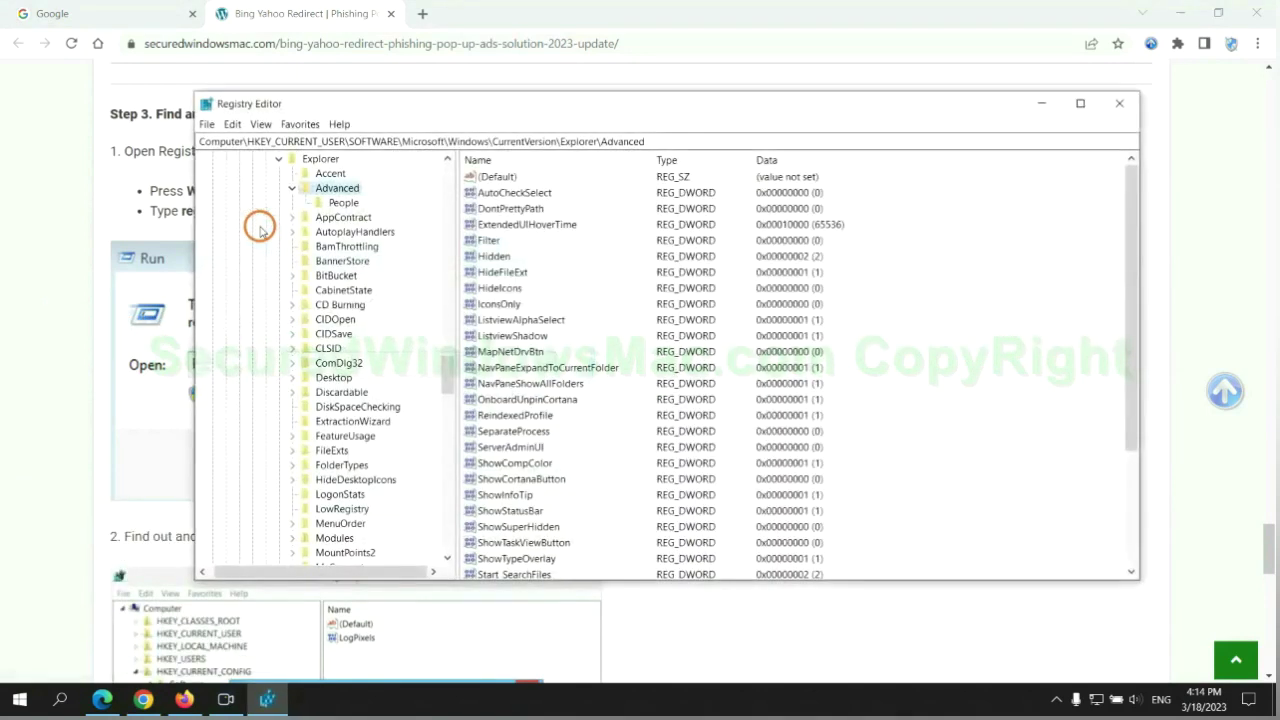
click(232, 124)
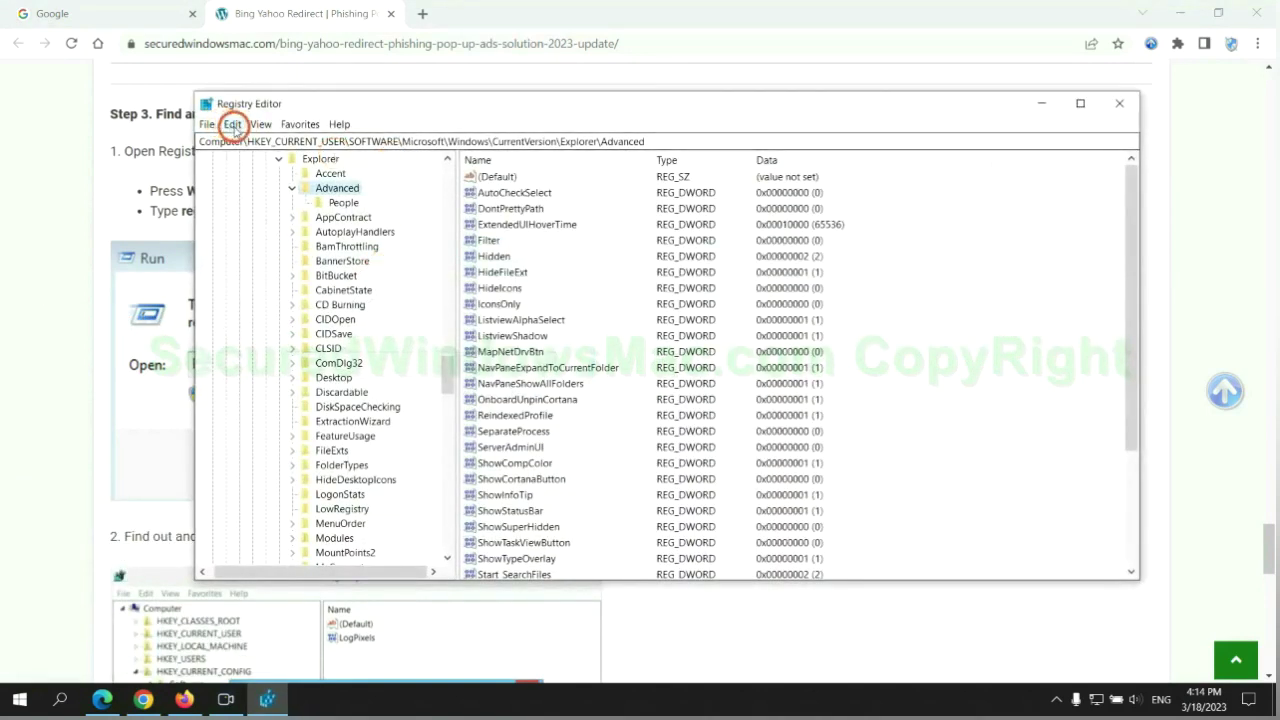
click(274, 236)
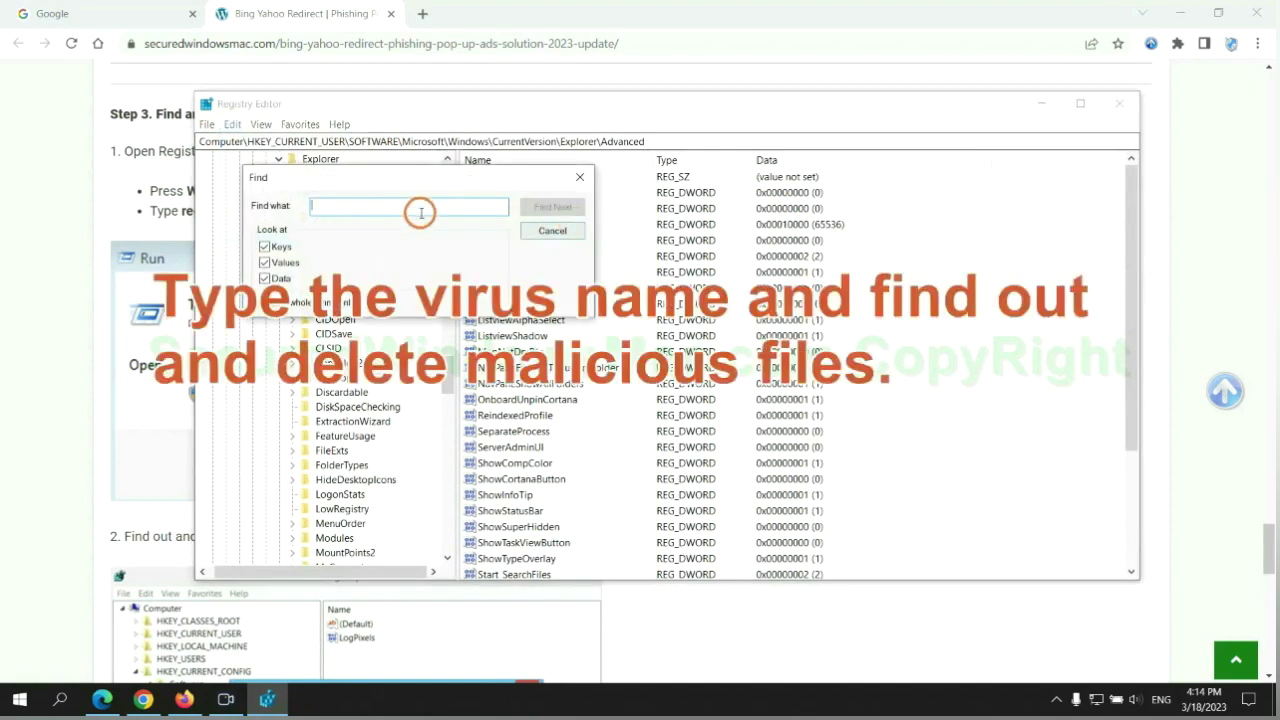
text(Ap)
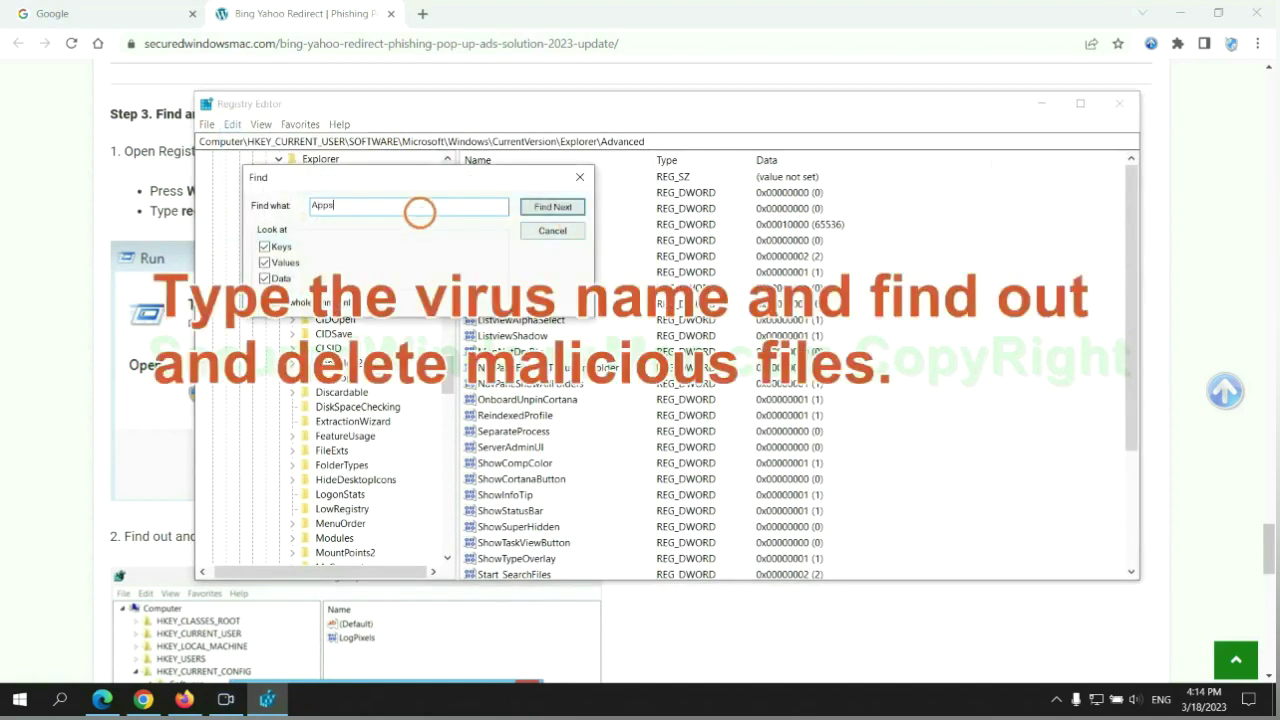
text(ps)
key(Return)
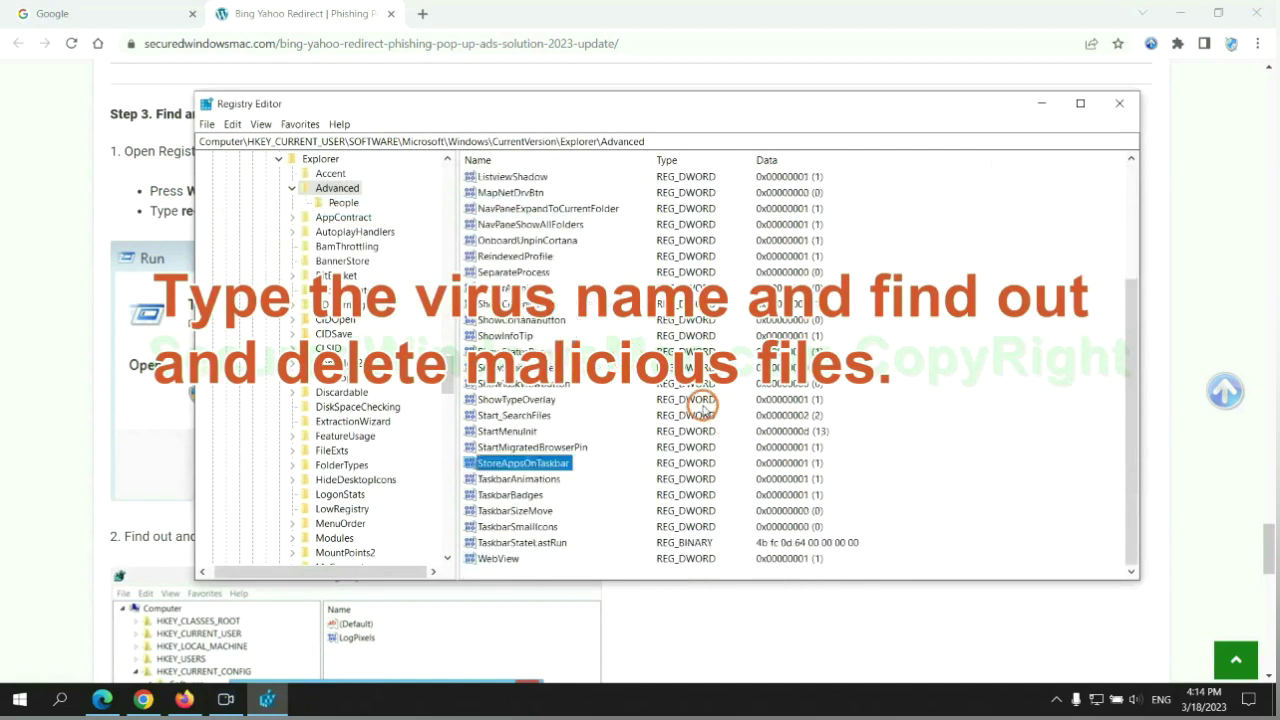
right_click(575, 467)
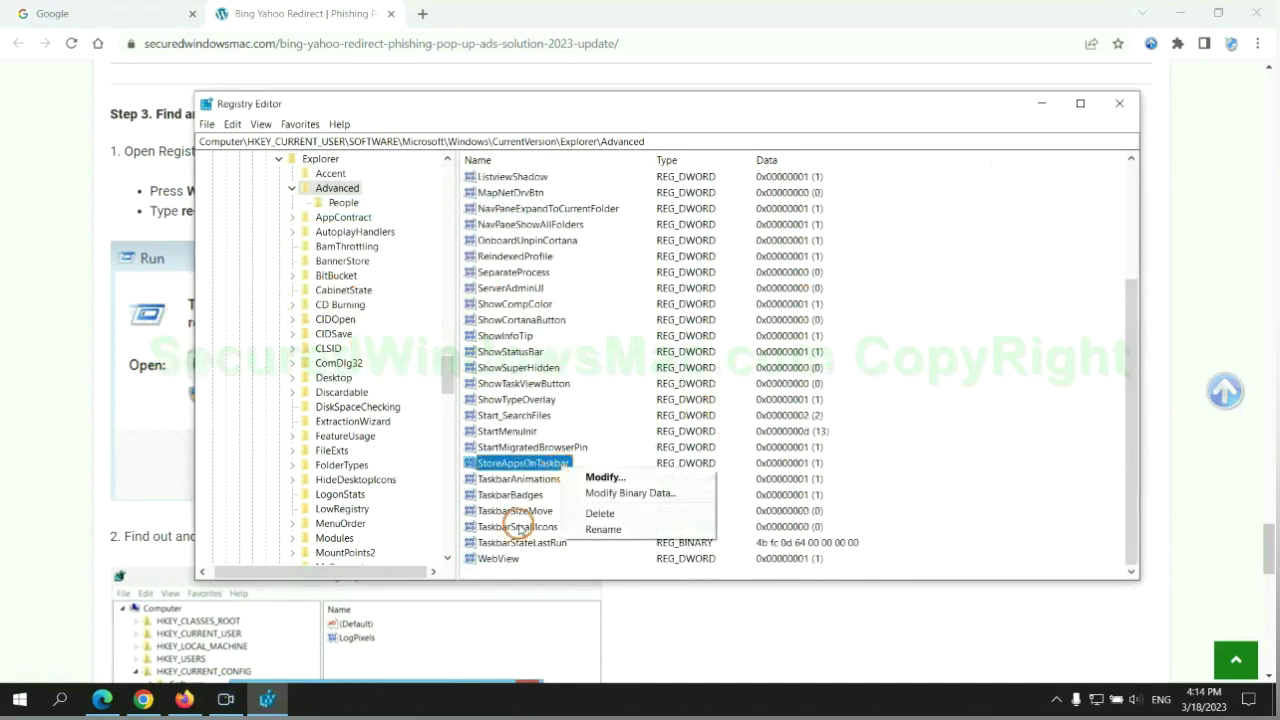
Step: Delete the StoreAppsOnTaskbar value, then scroll the Chrome article down to Step 4 on resetting browsers
click(601, 514)
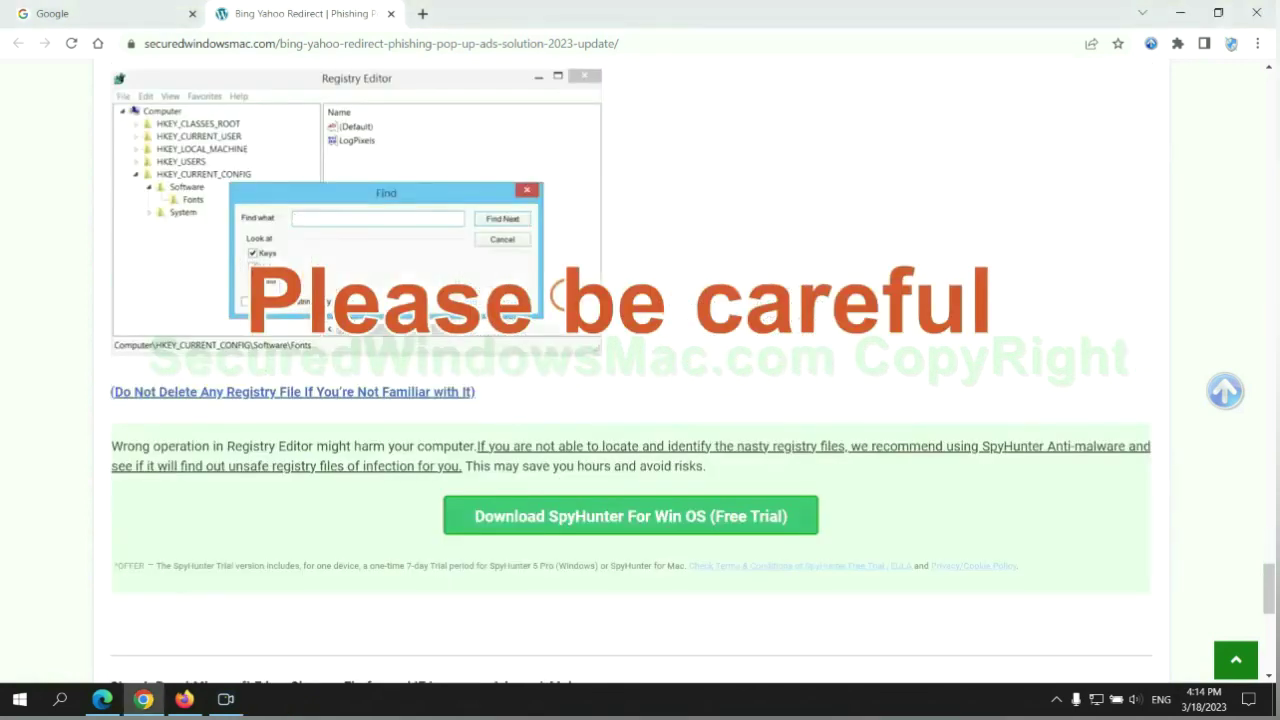
scroll(564, 298, down, 1)
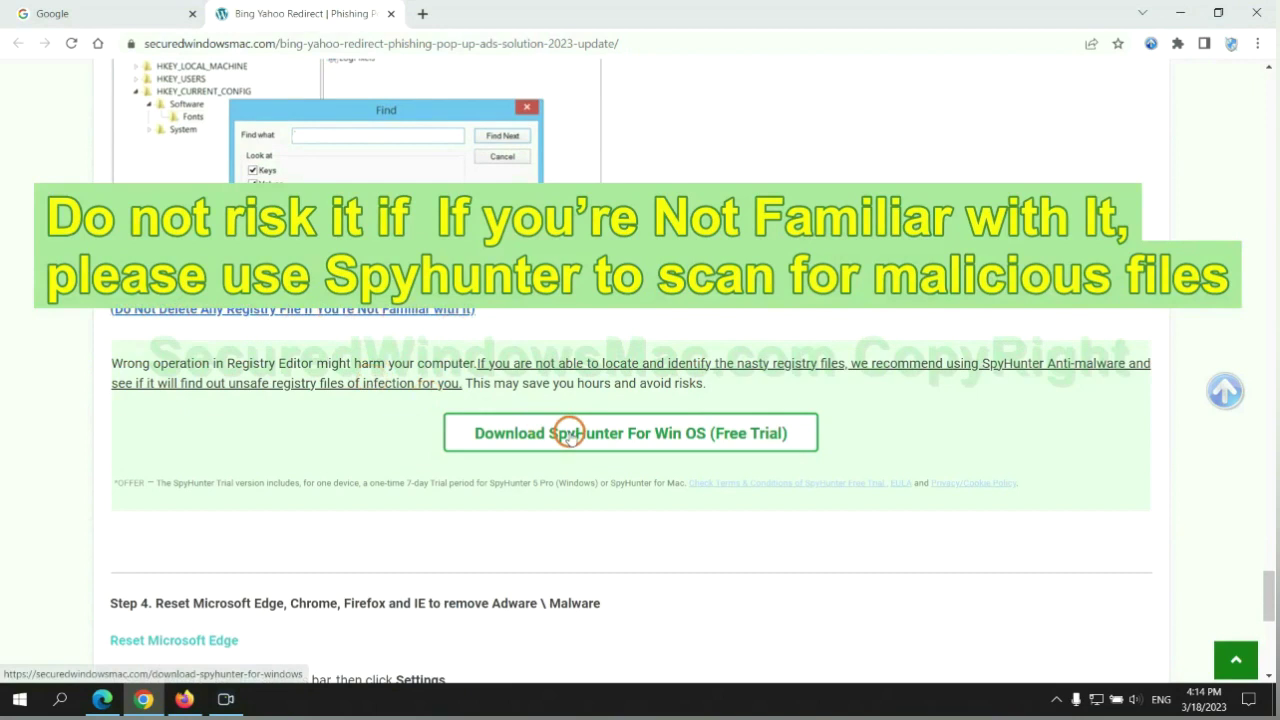
scroll(181, 105, down, 6)
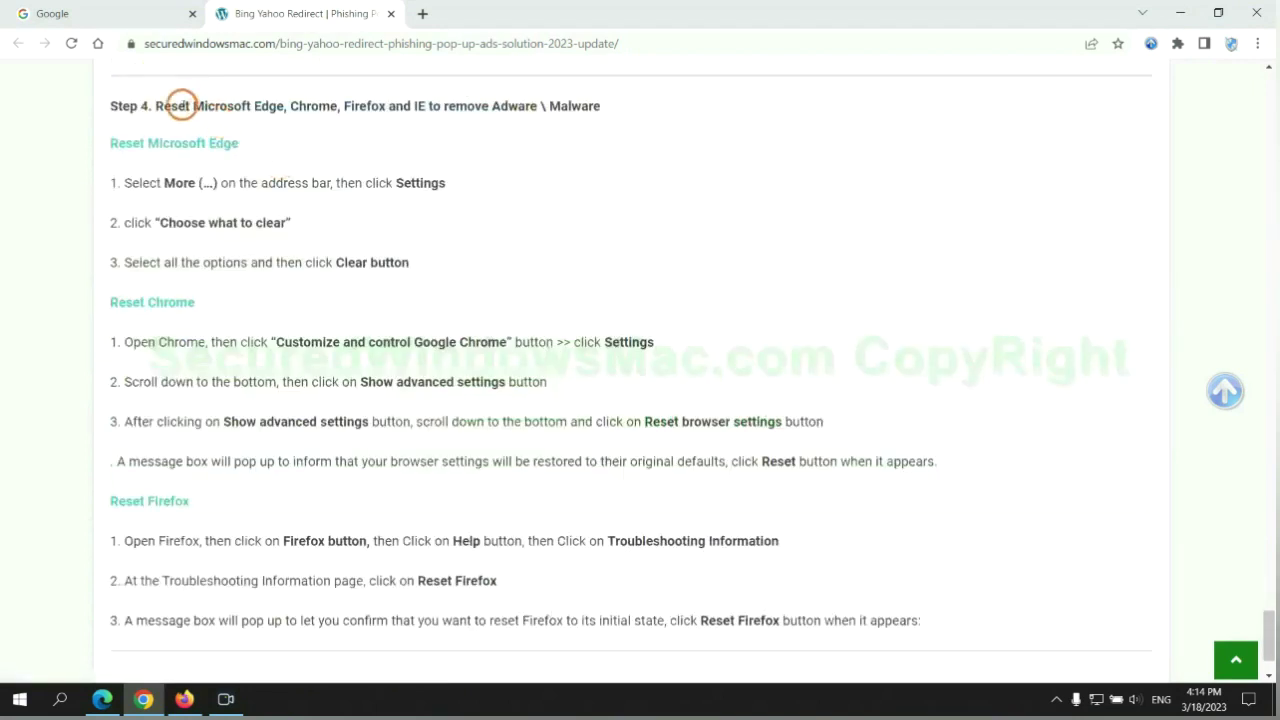
click(494, 142)
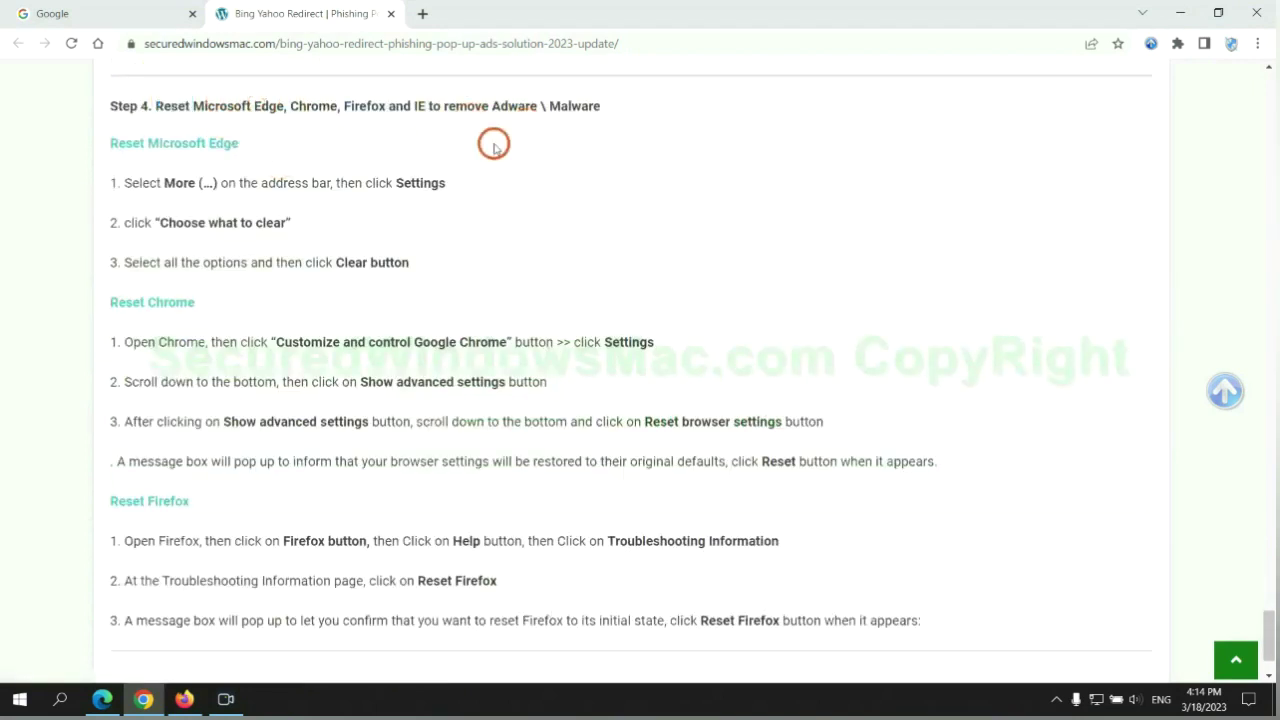
Step: Open Edge's Privacy, search, and services settings and its Choose what to clear options, then return to Chrome
click(102, 698)
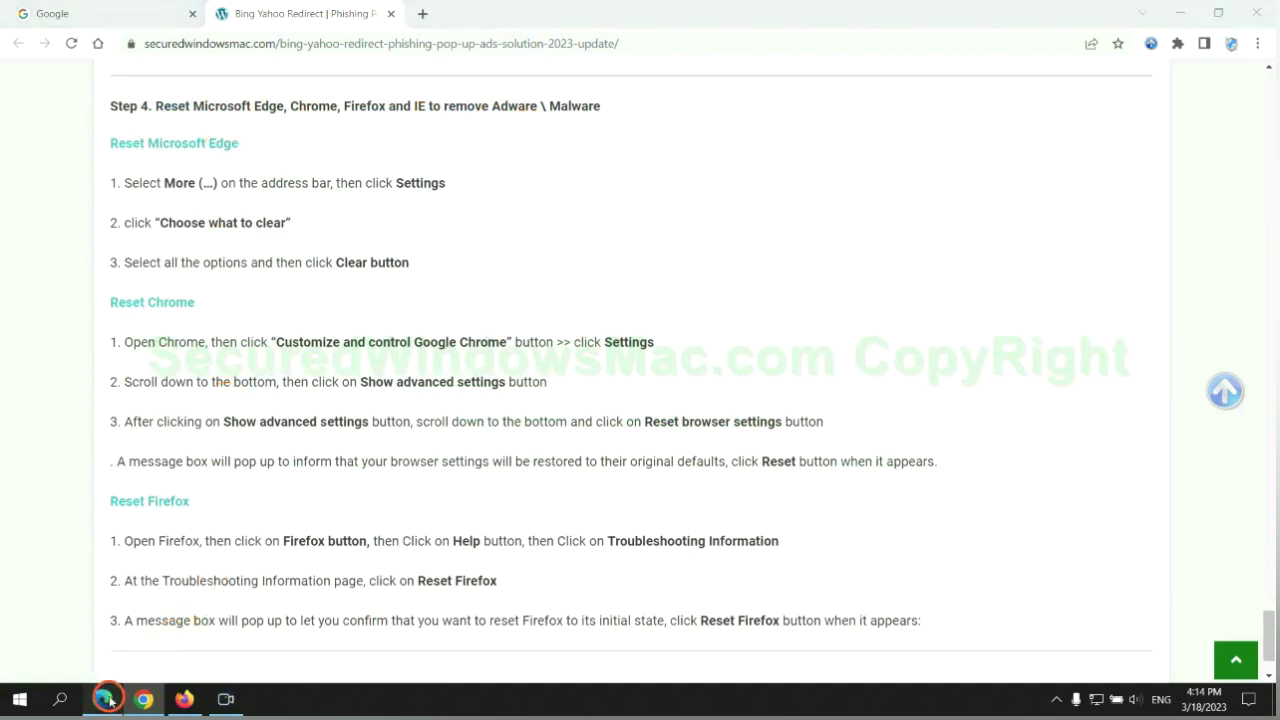
click(1210, 44)
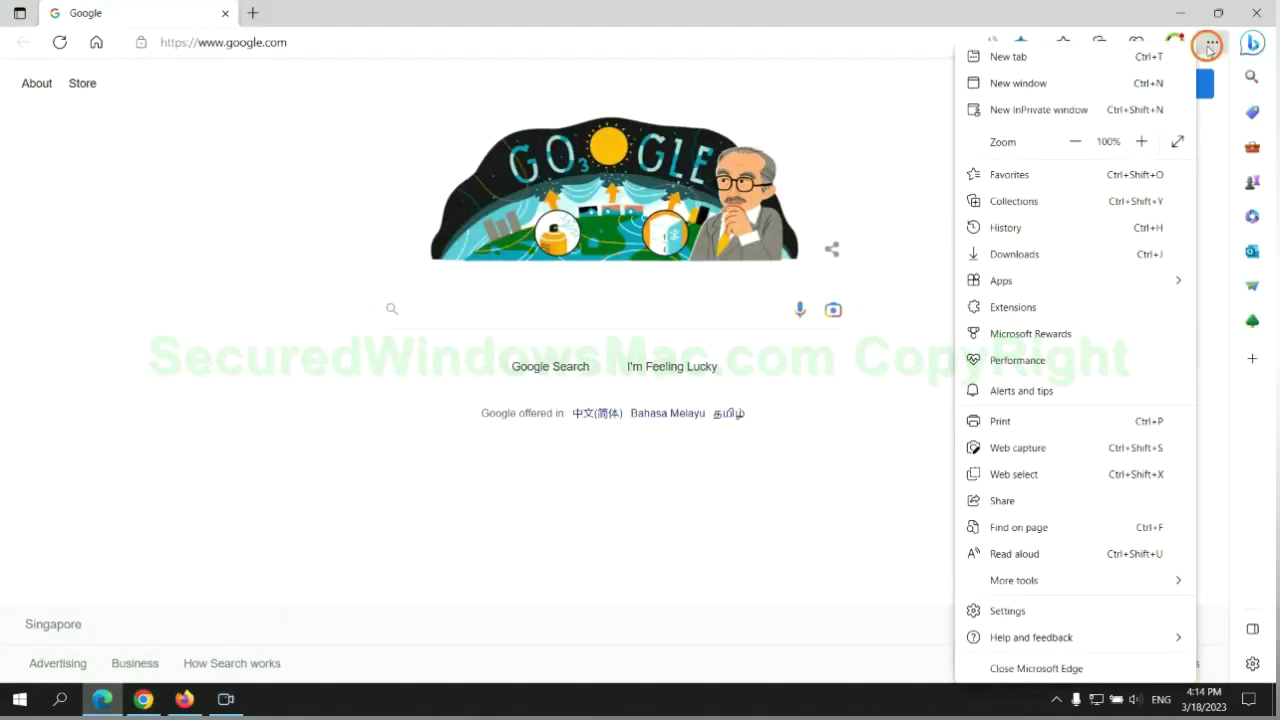
click(1003, 611)
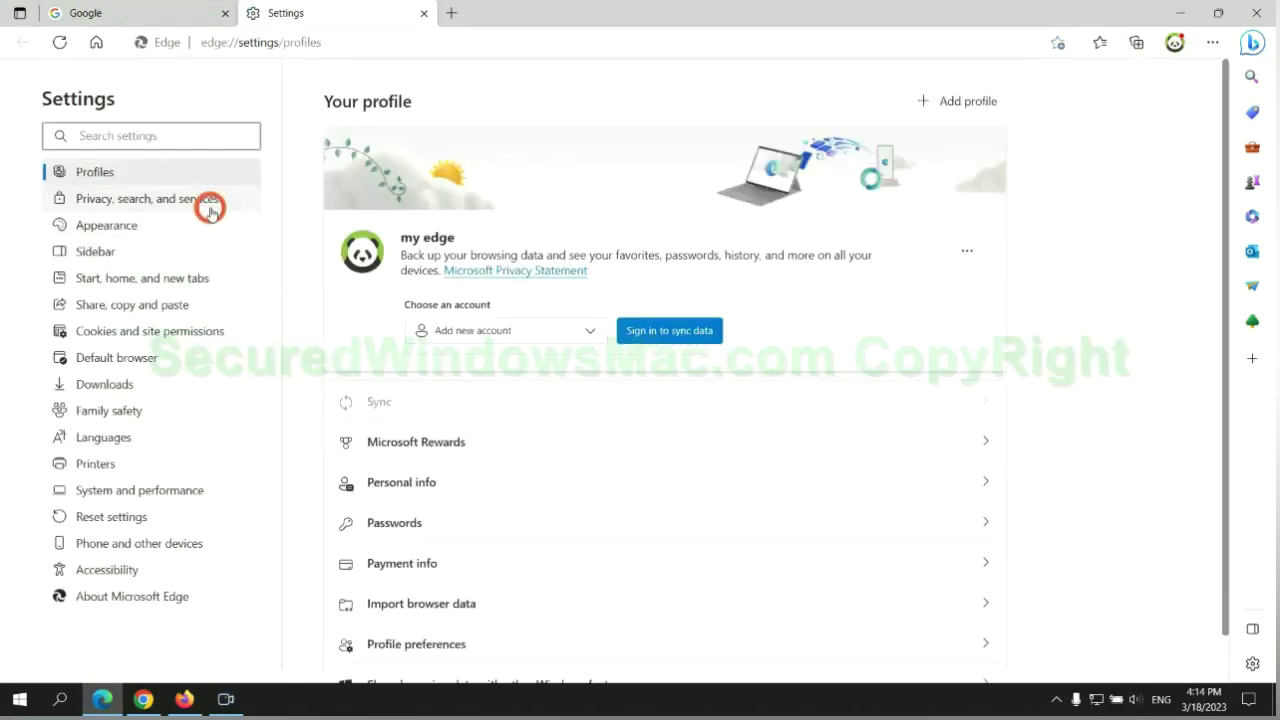
click(209, 206)
scroll(1046, 443, down, 3)
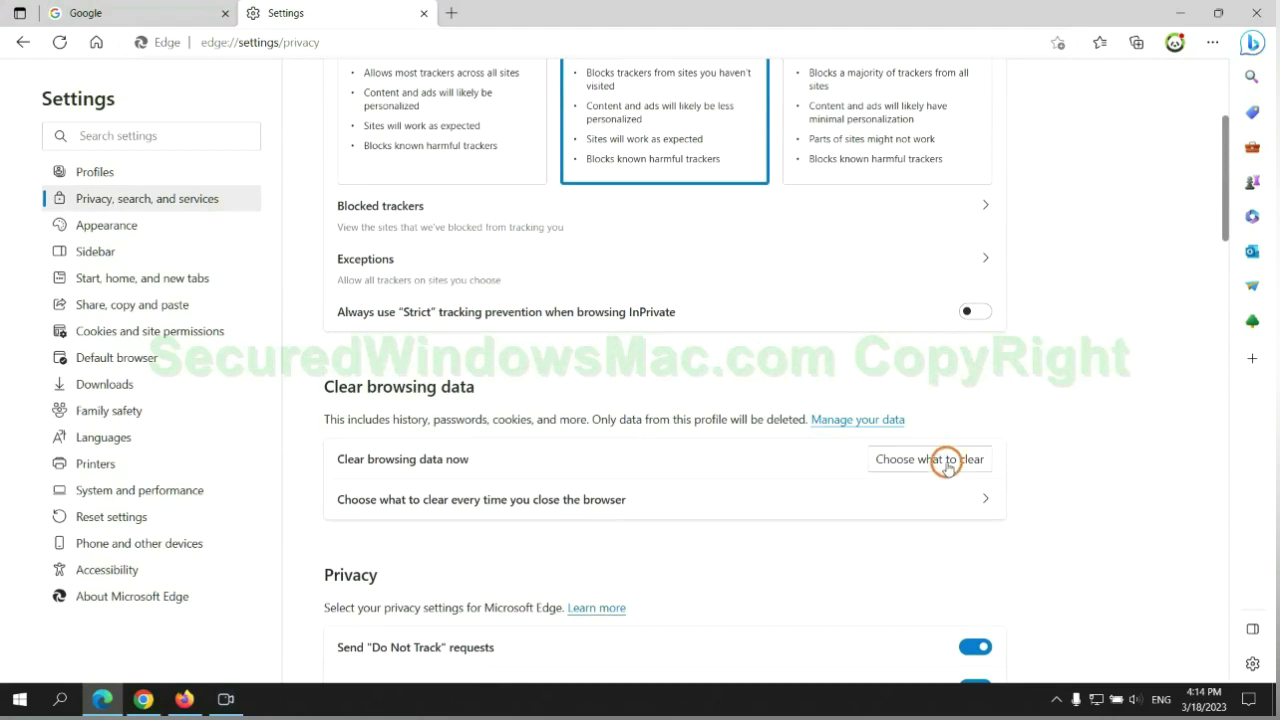
click(946, 462)
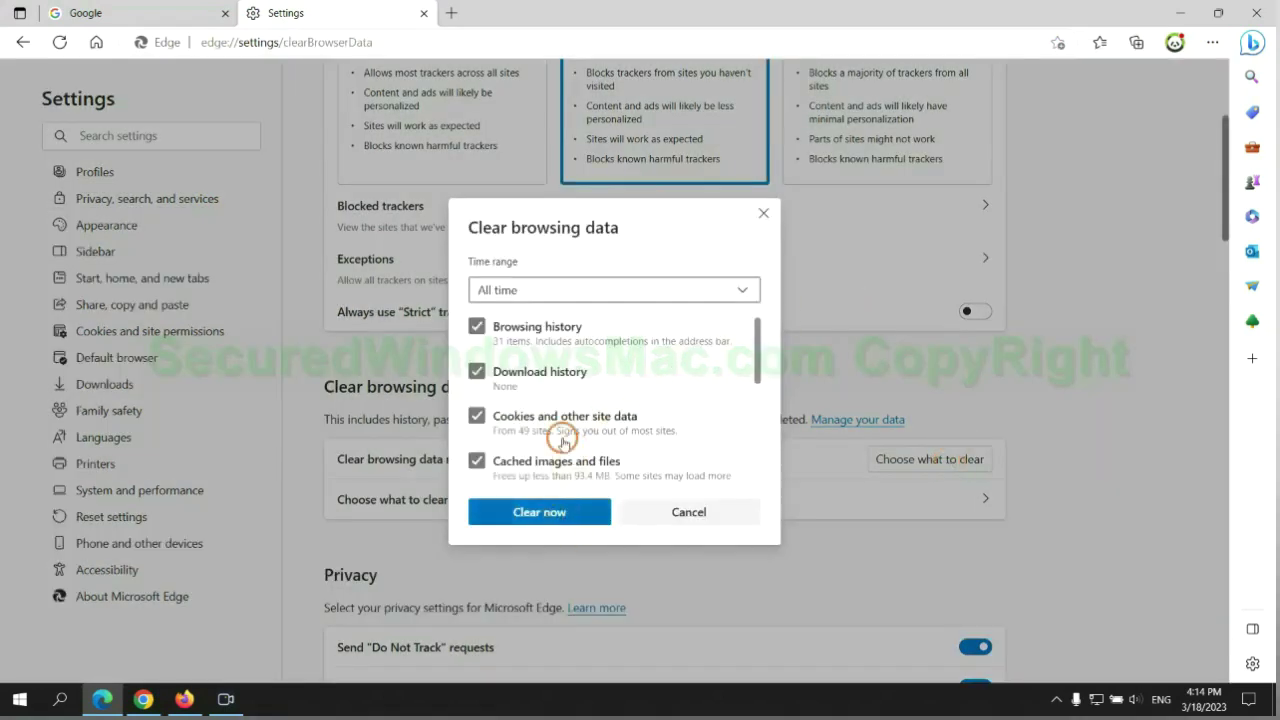
click(143, 698)
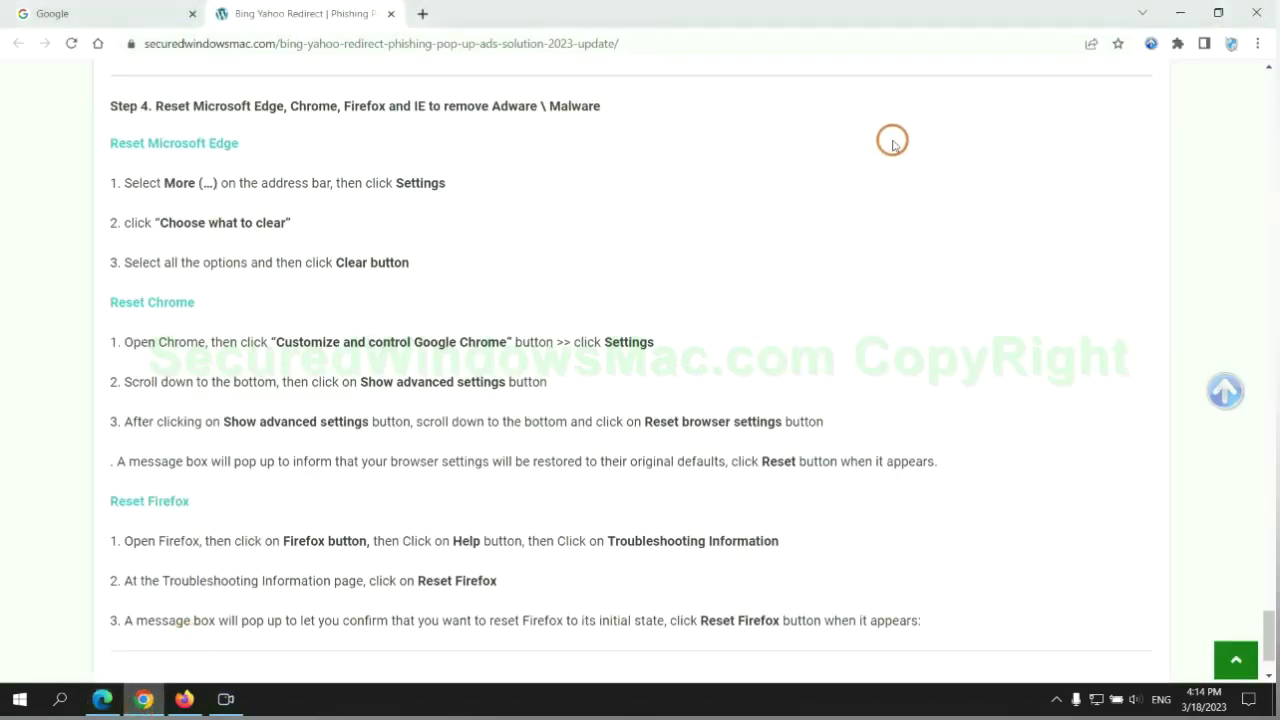
Step: Start restoring Chrome's settings to their original defaults from Chrome Settings
click(1257, 45)
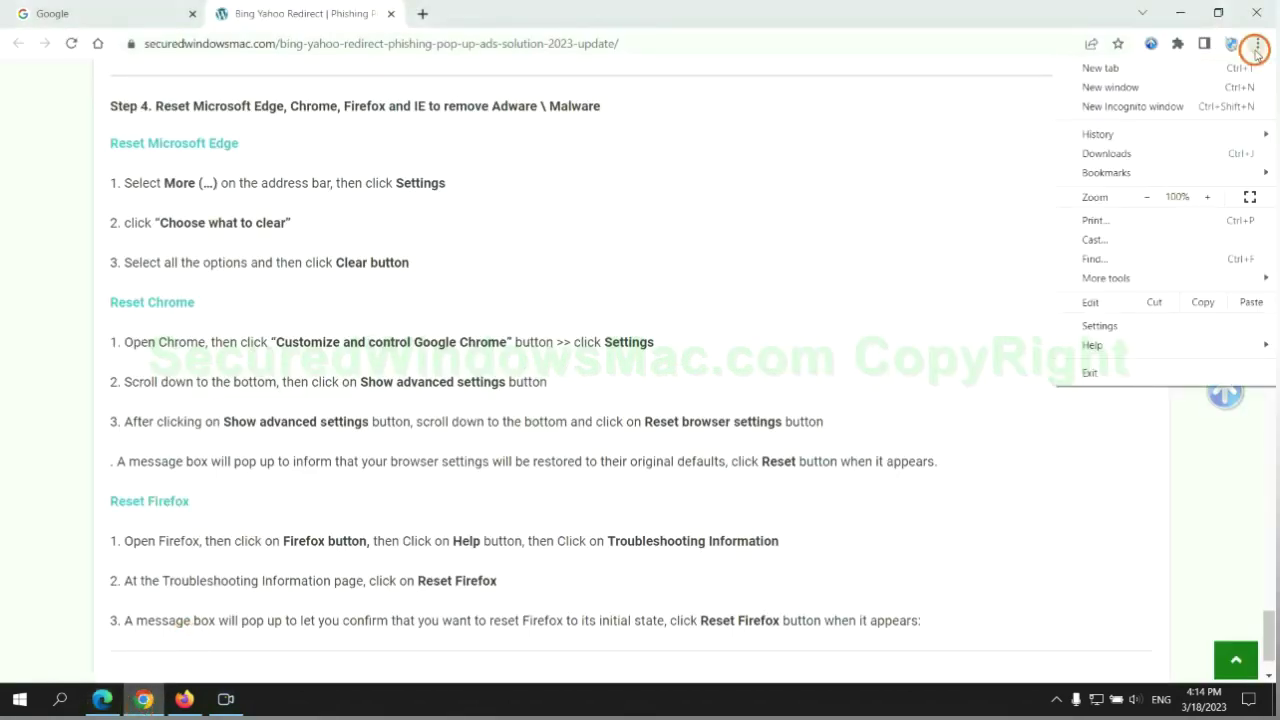
click(1108, 323)
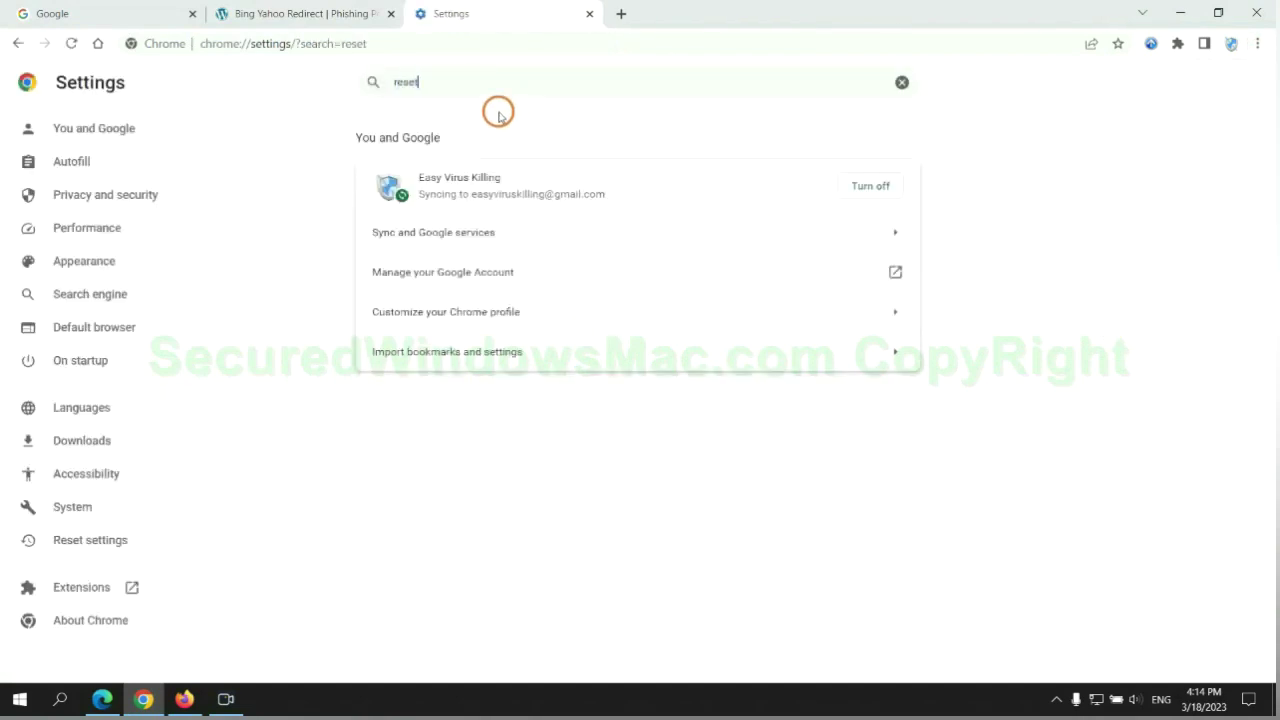
click(668, 442)
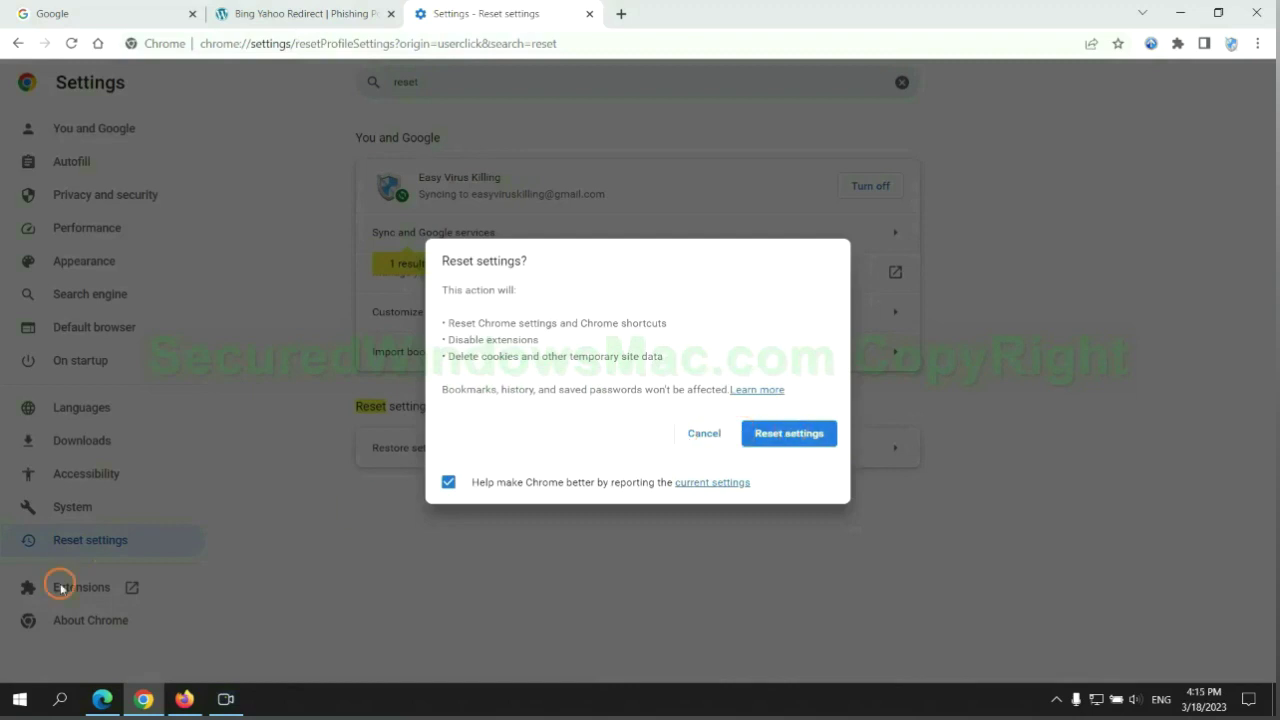
Step: Open Firefox's Troubleshooting Information page and start Refresh Firefox to restore default settings
click(183, 698)
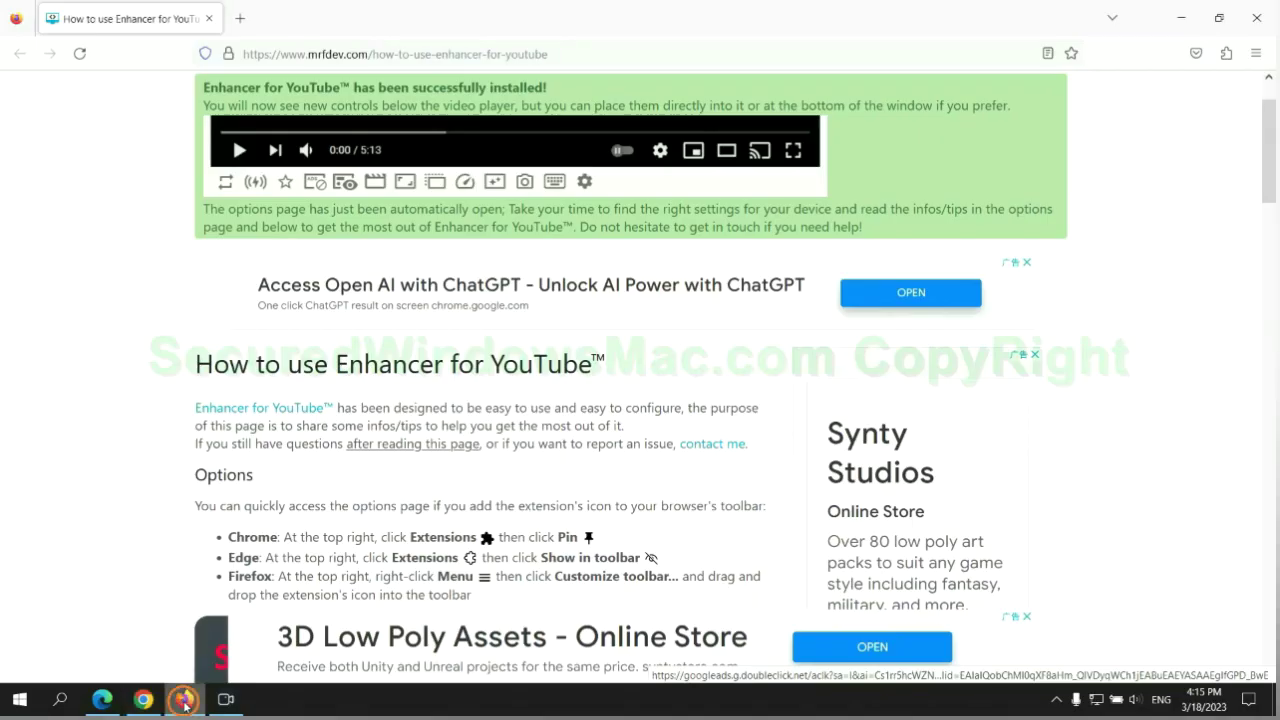
click(1253, 58)
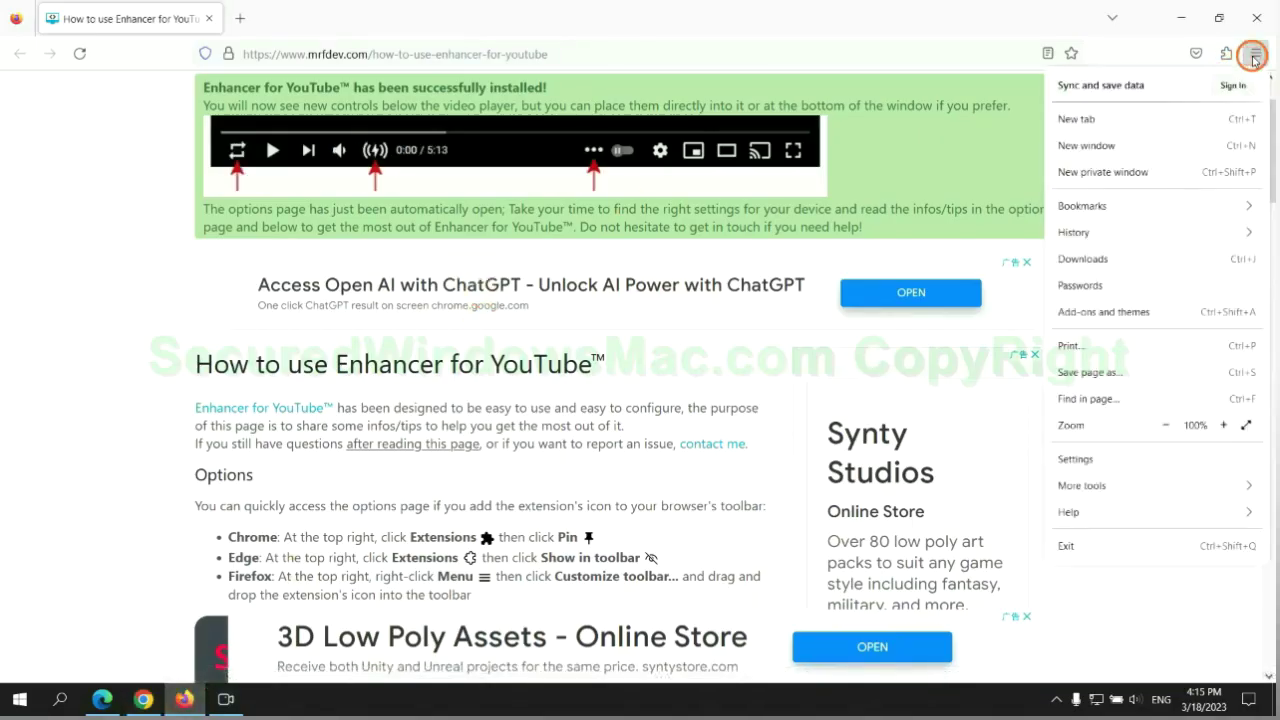
click(1083, 511)
click(1137, 201)
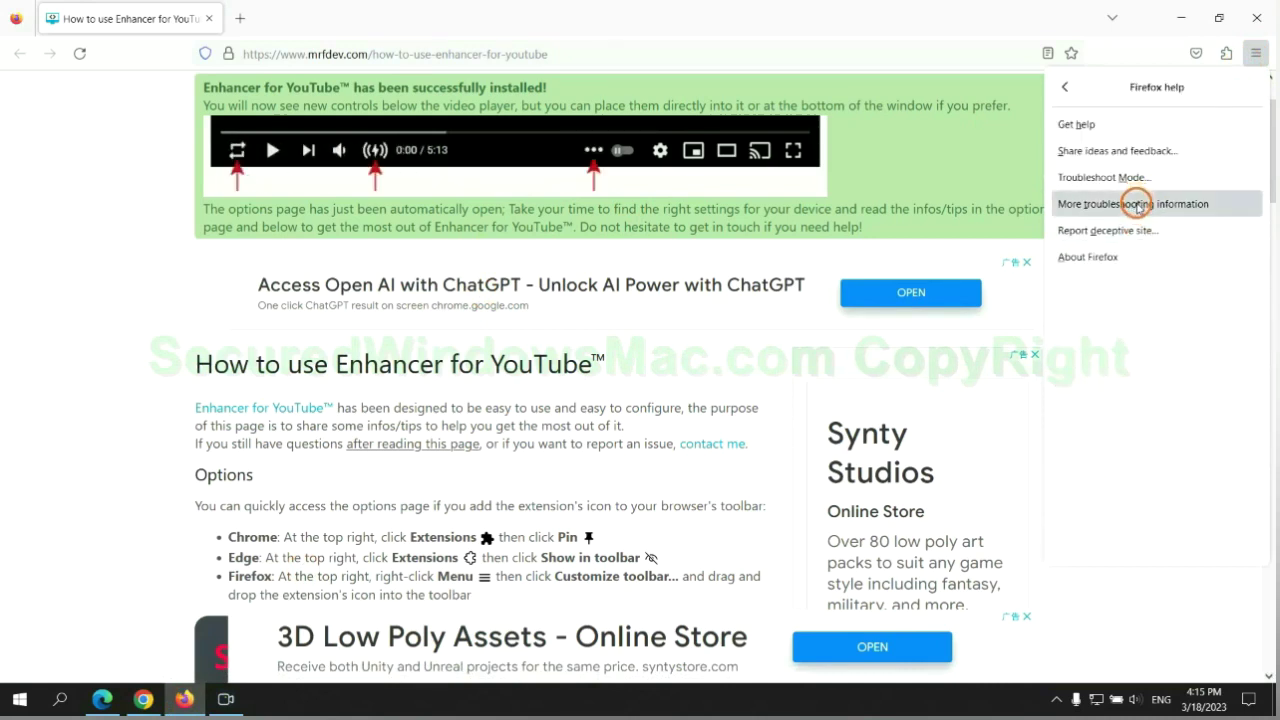
click(872, 194)
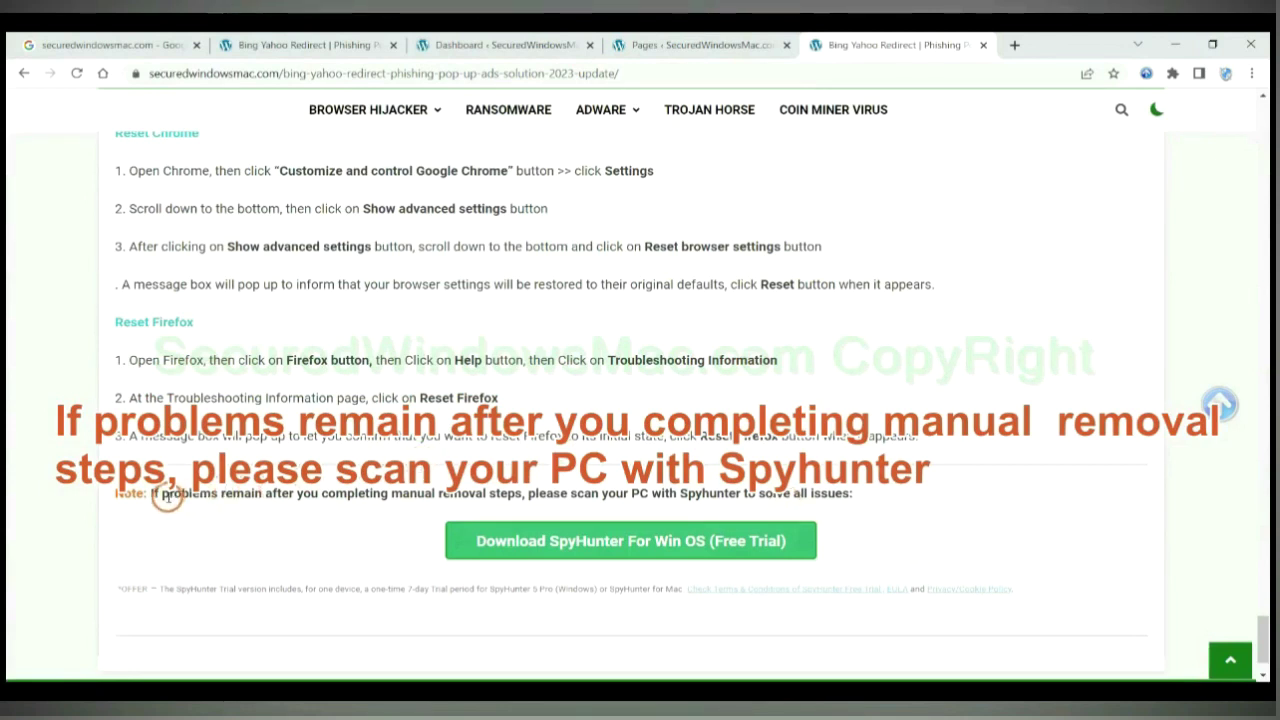
Step: Select the phrase 'If problems remain' in the article's closing SpyHunter note
drag(150, 494, 281, 500)
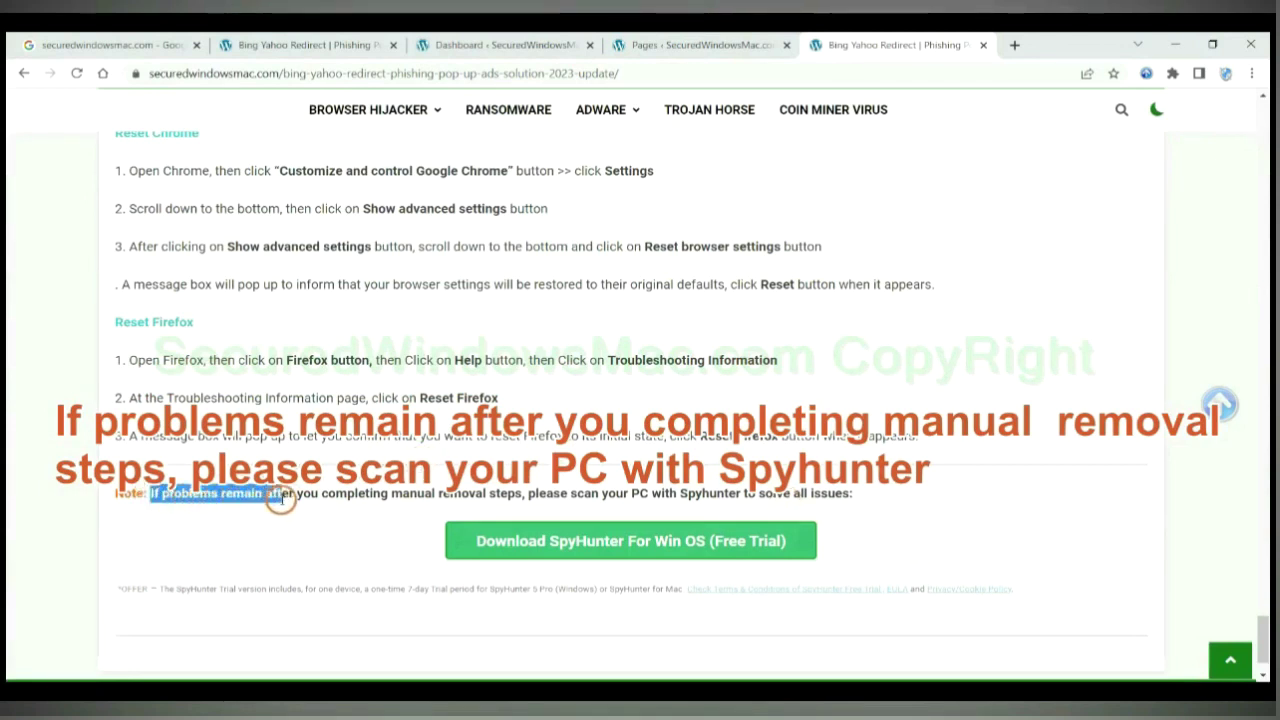